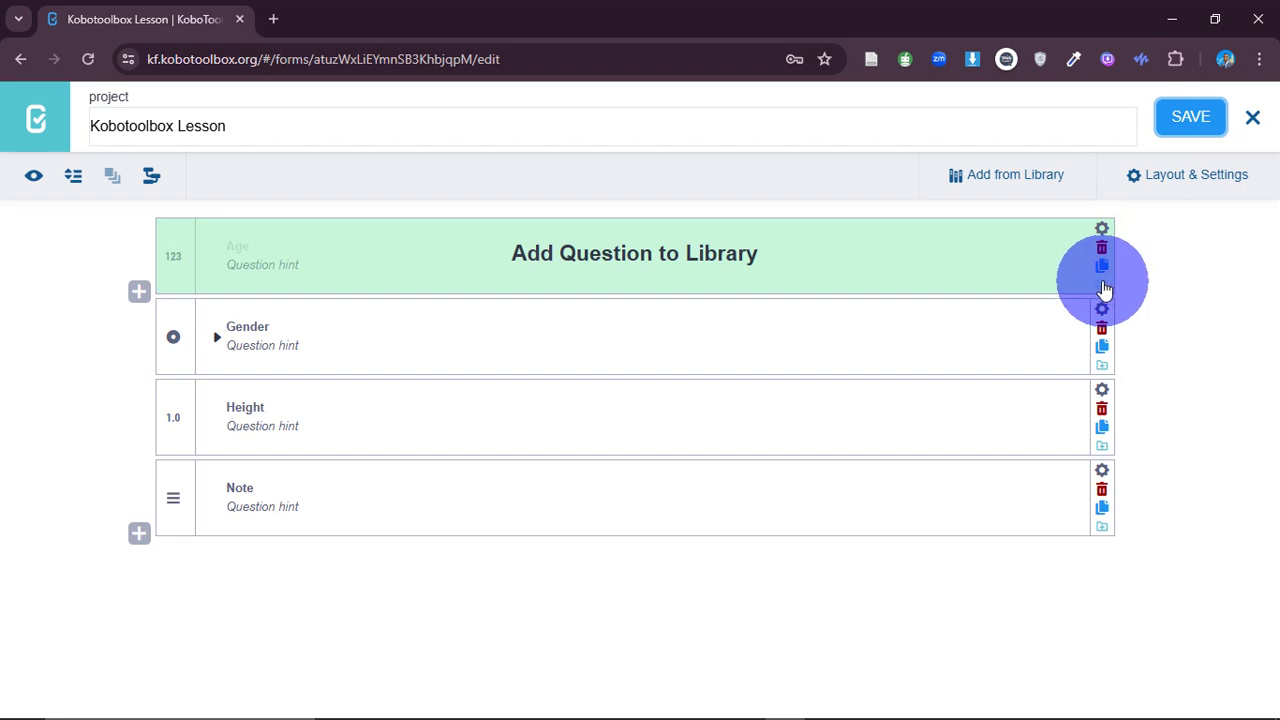
- In the Age question's settings, enter the guidance hint "In months" and make the response mandatory
click(1102, 230)
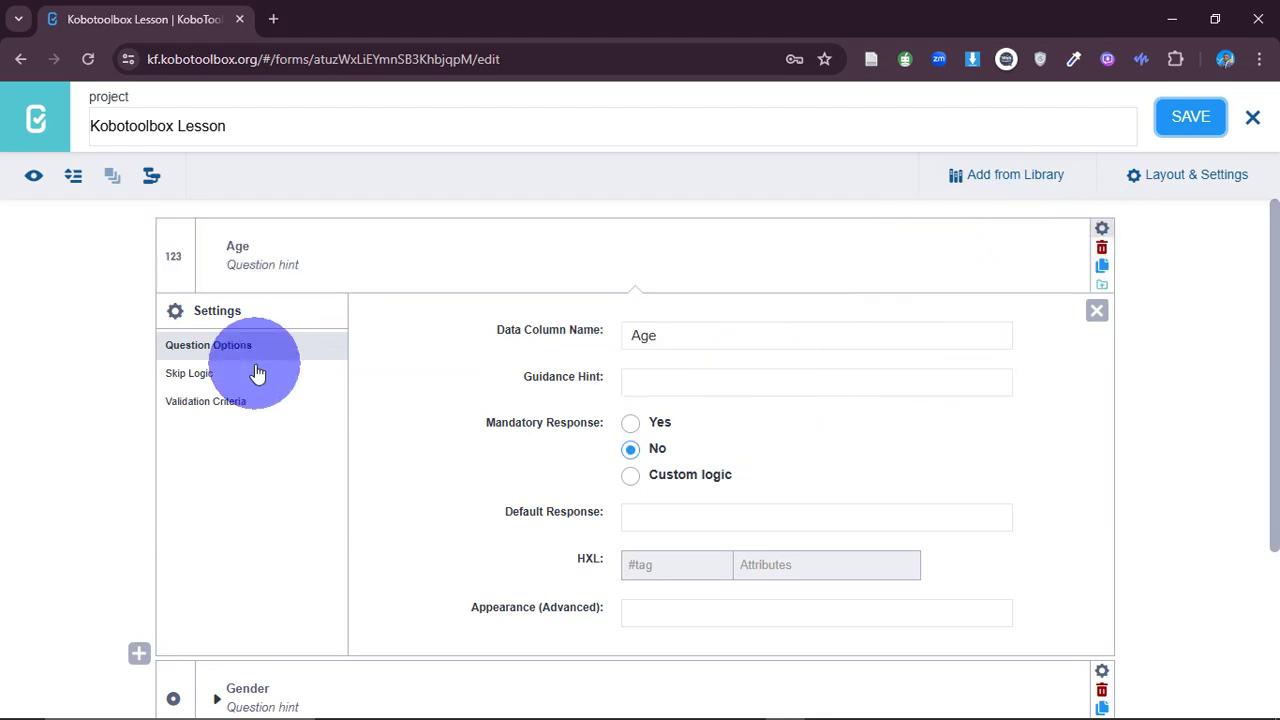
click(187, 378)
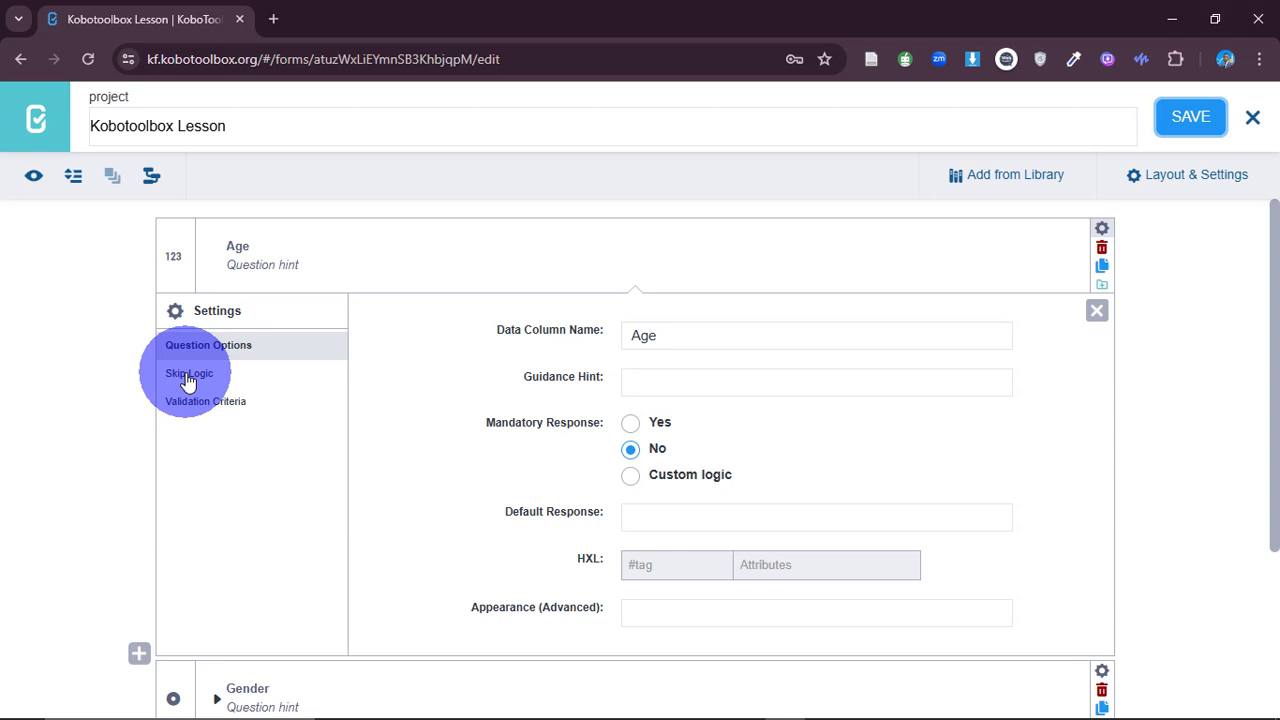
click(193, 404)
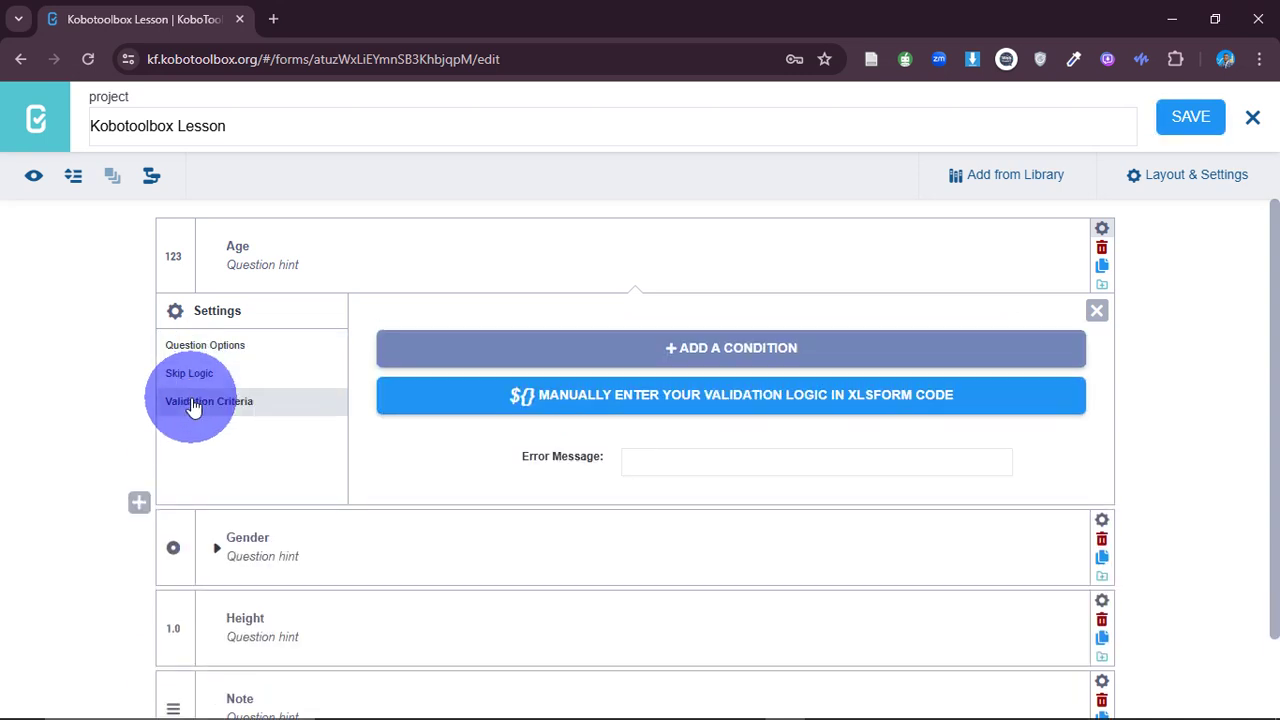
click(190, 377)
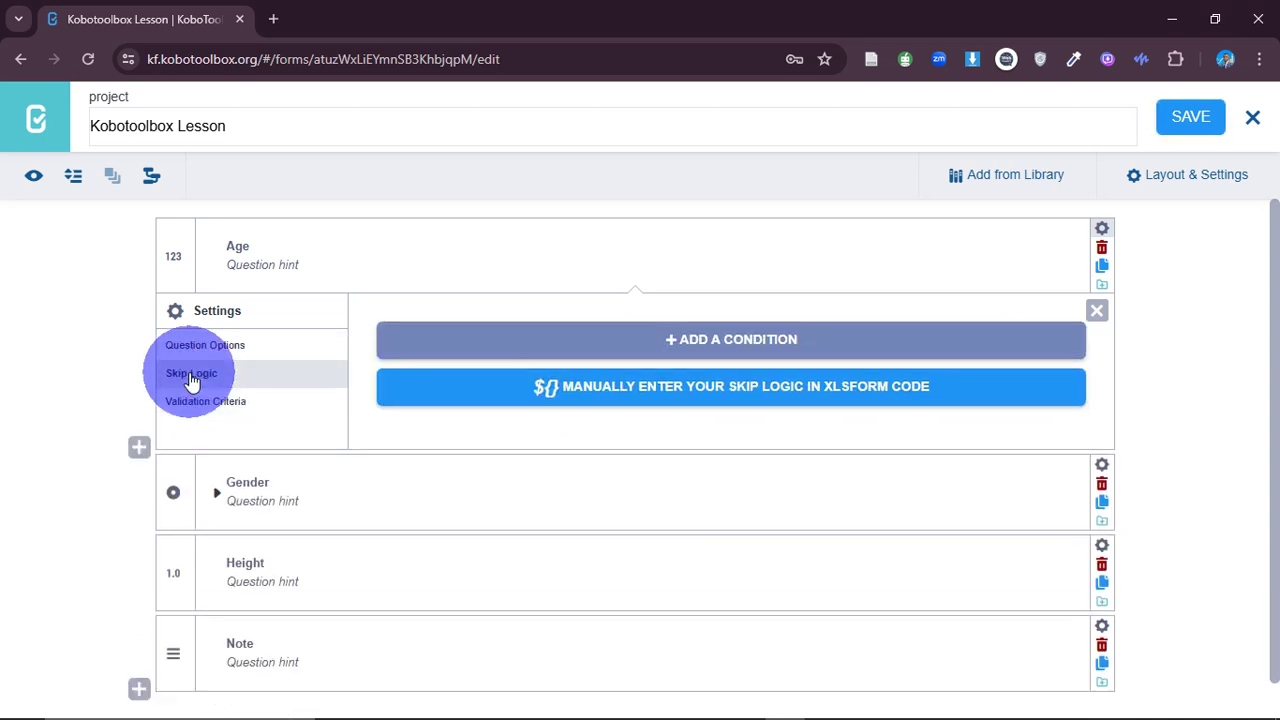
click(195, 401)
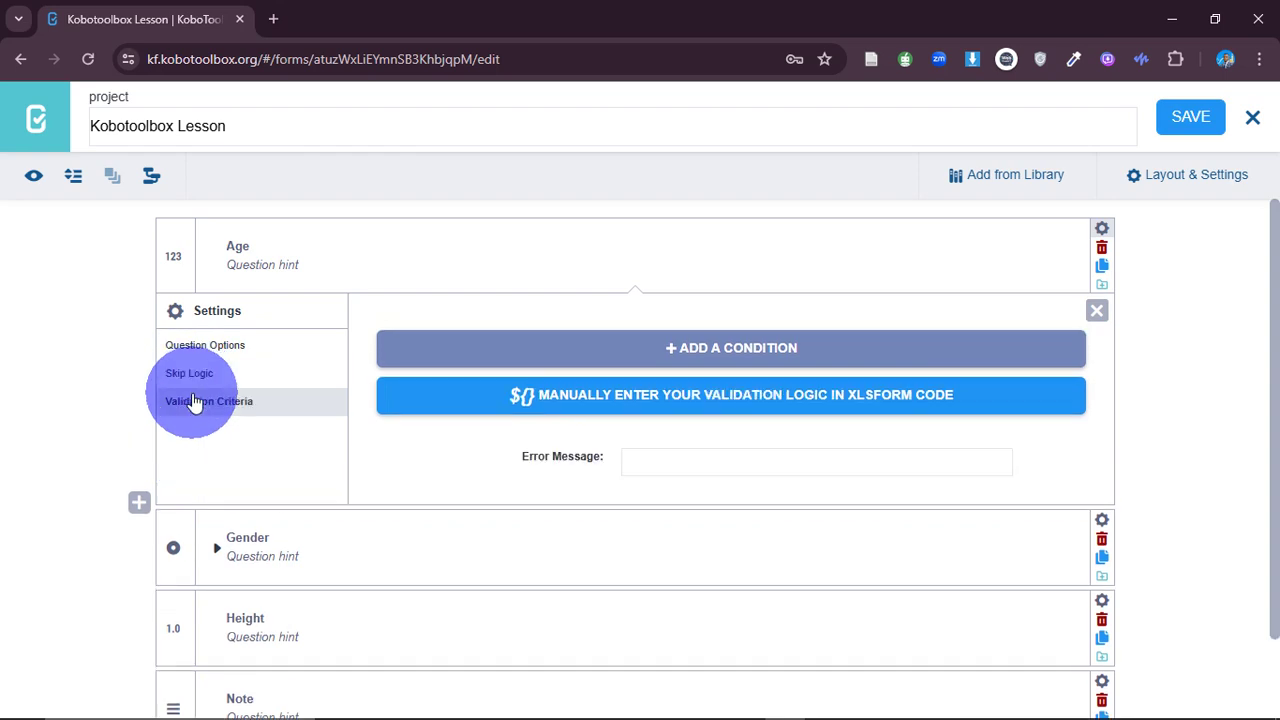
click(190, 344)
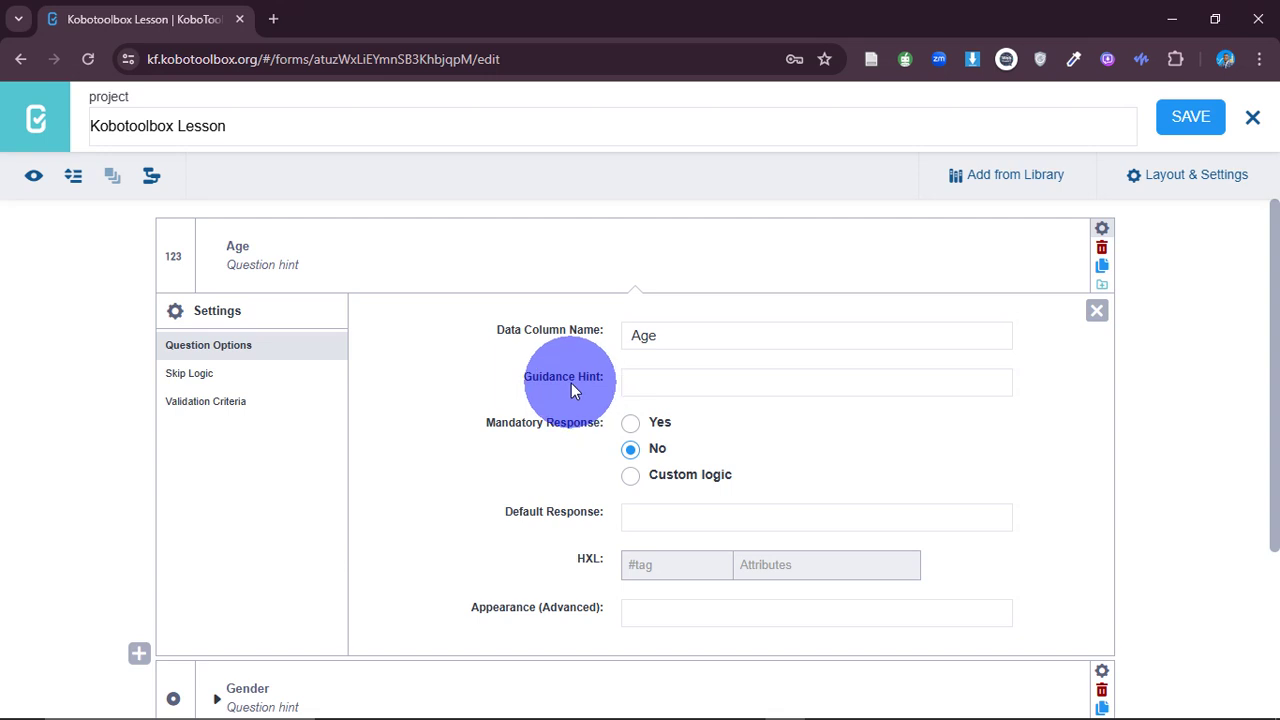
click(636, 383)
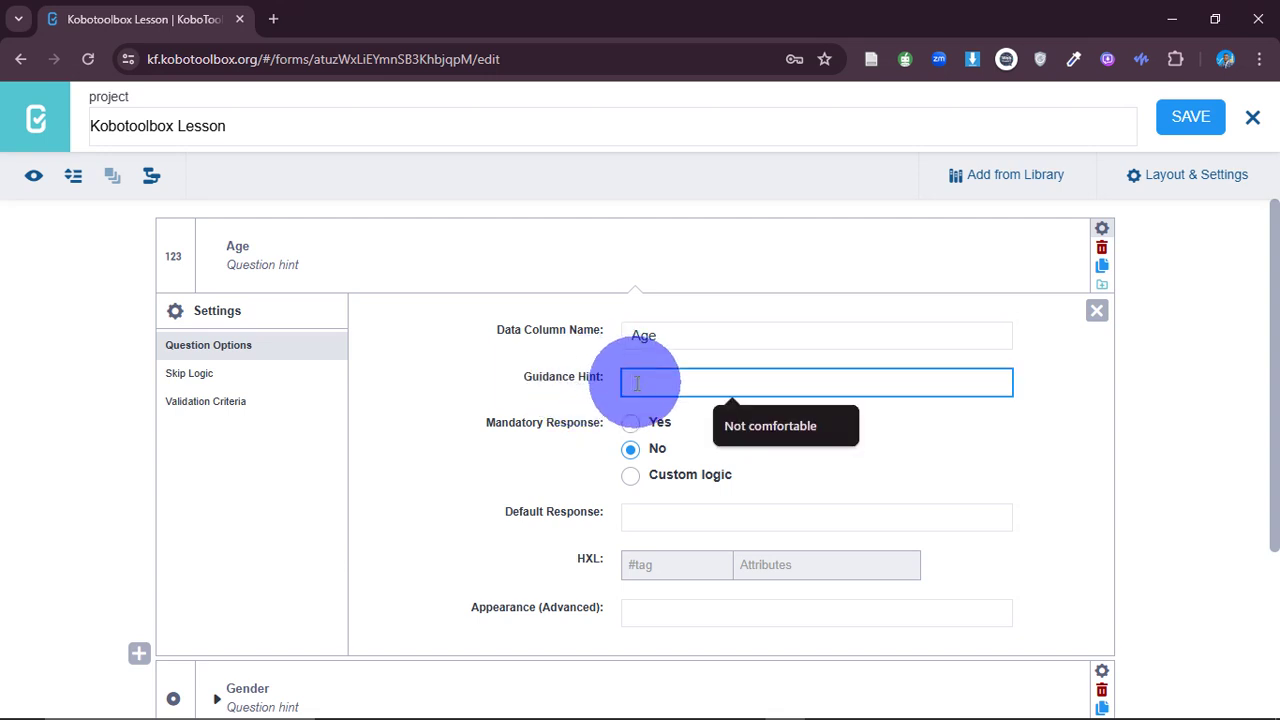
text(In)
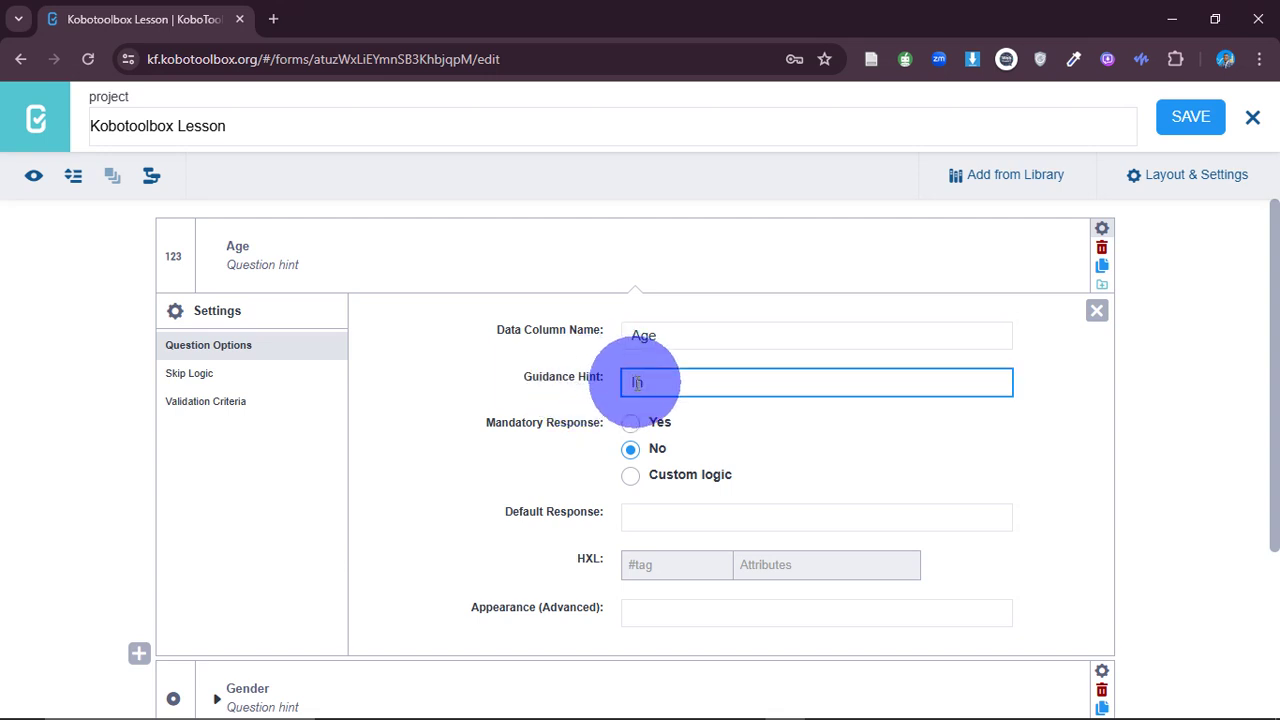
text( months)
click(512, 410)
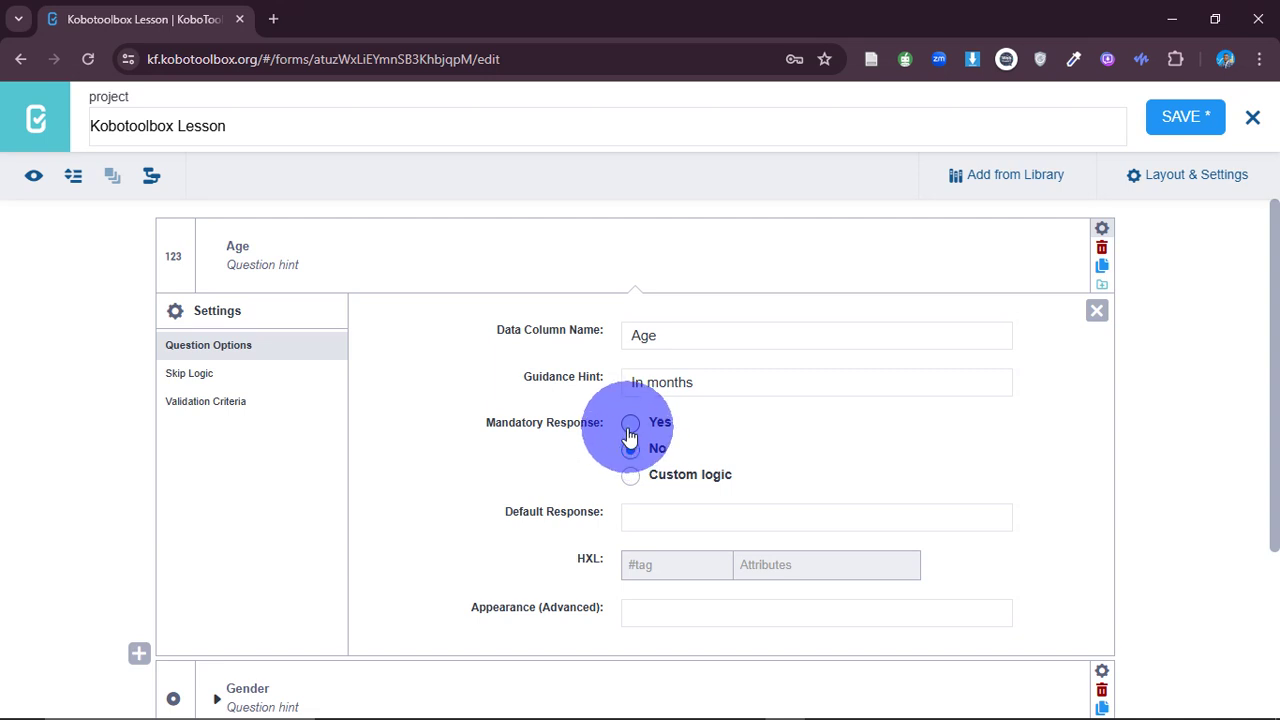
click(628, 432)
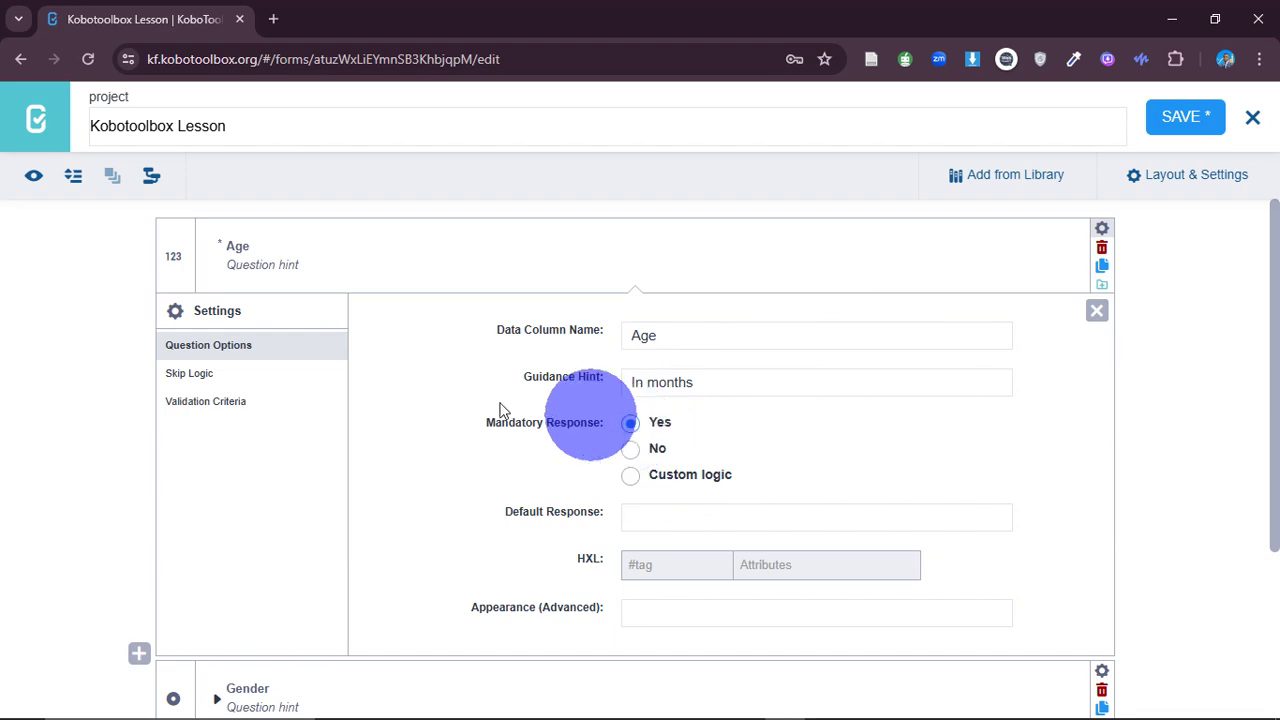
- Add a validation condition to the Age question requiring the response to be greater than 18
click(207, 407)
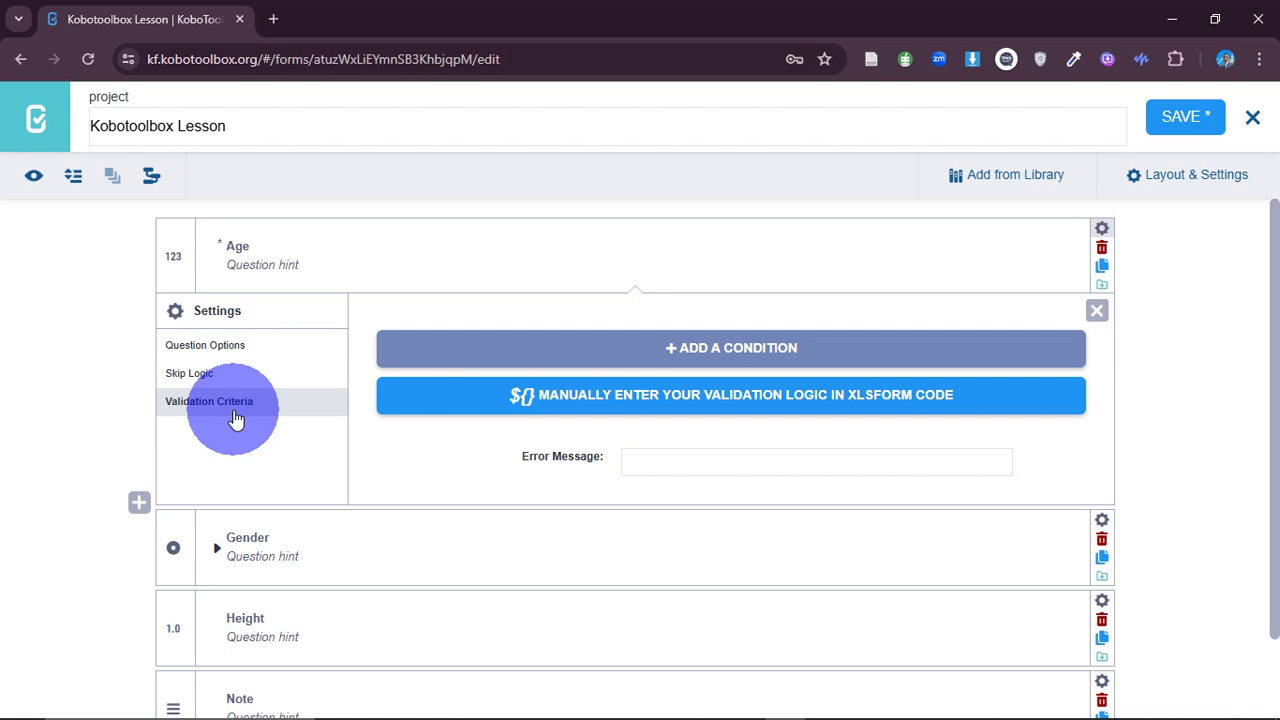
click(678, 362)
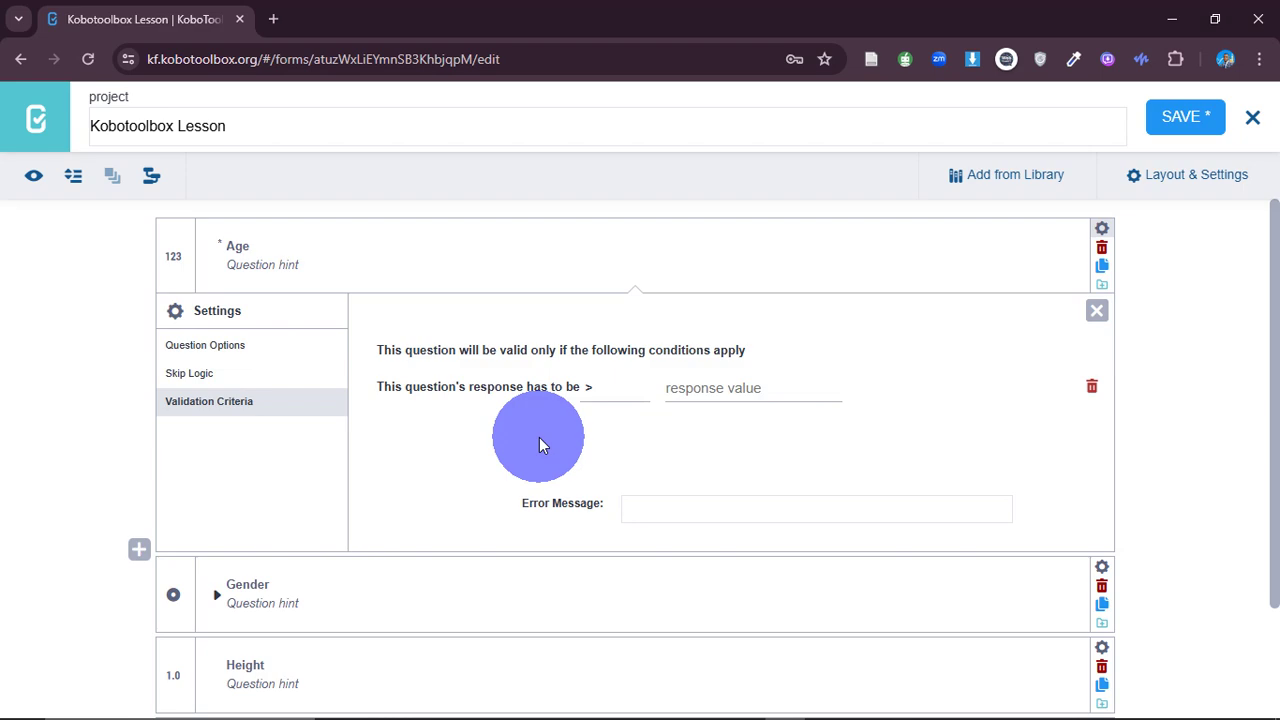
click(685, 393)
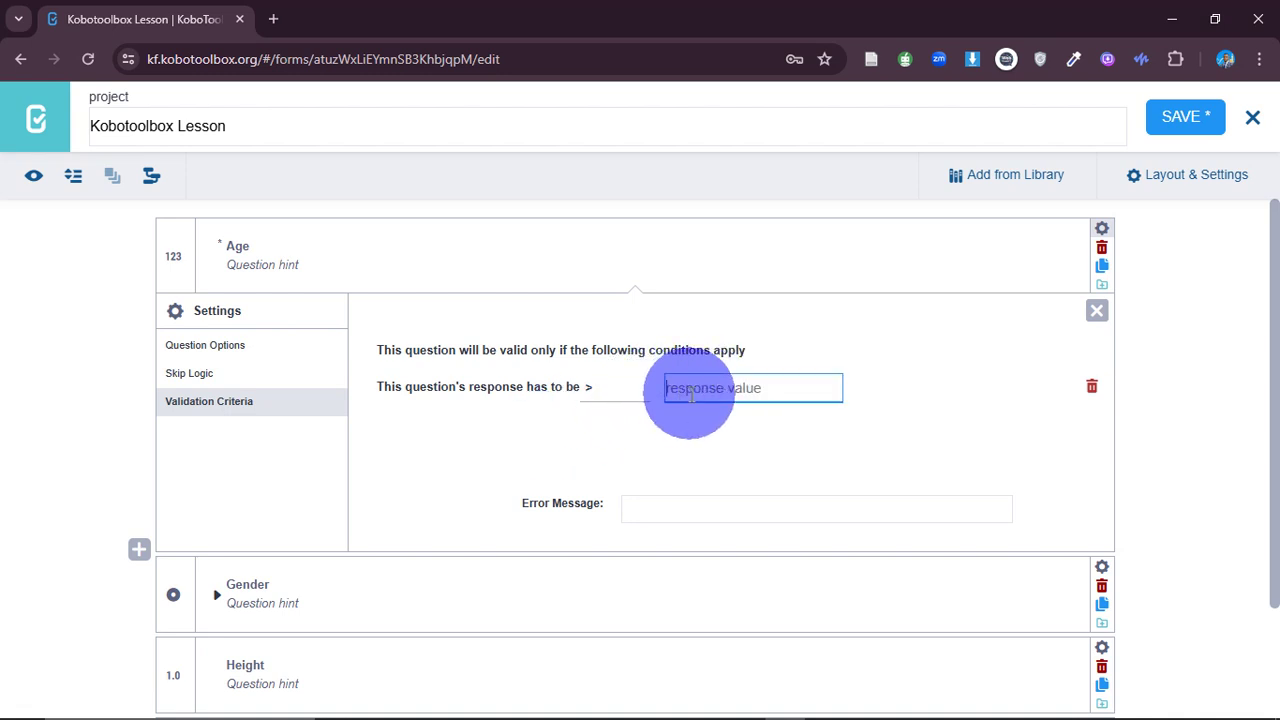
click(604, 395)
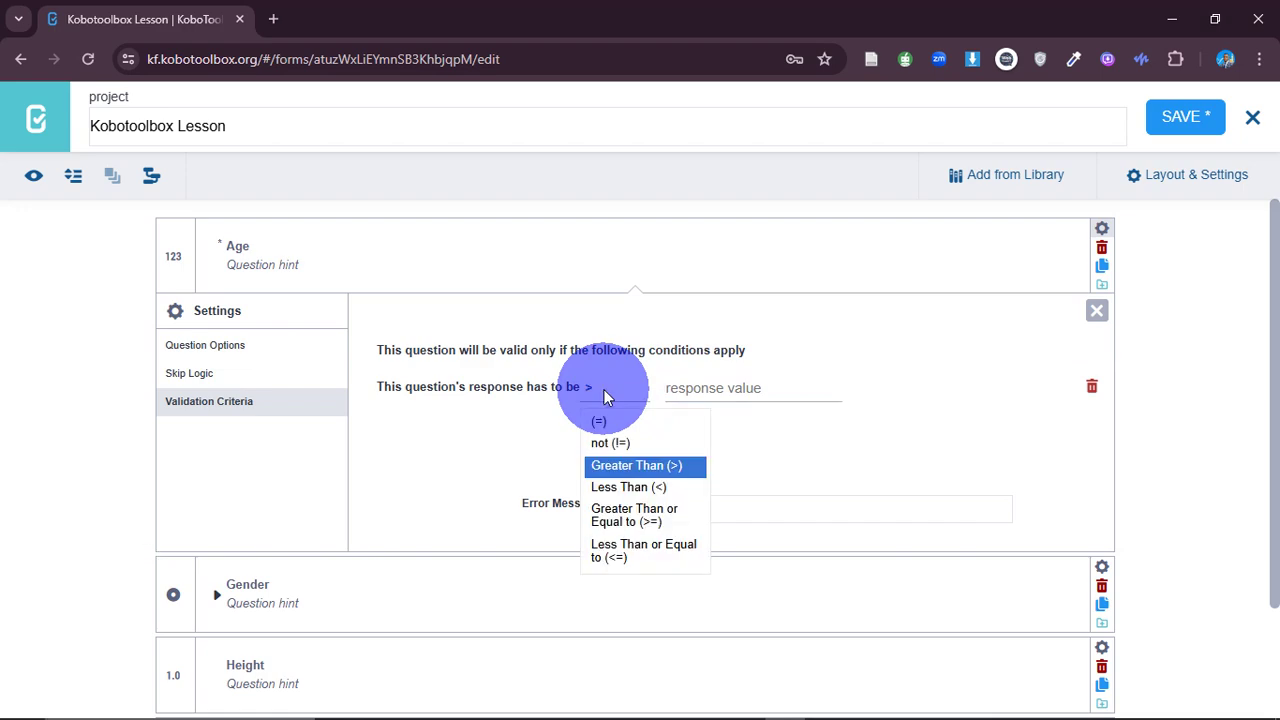
click(621, 470)
click(700, 390)
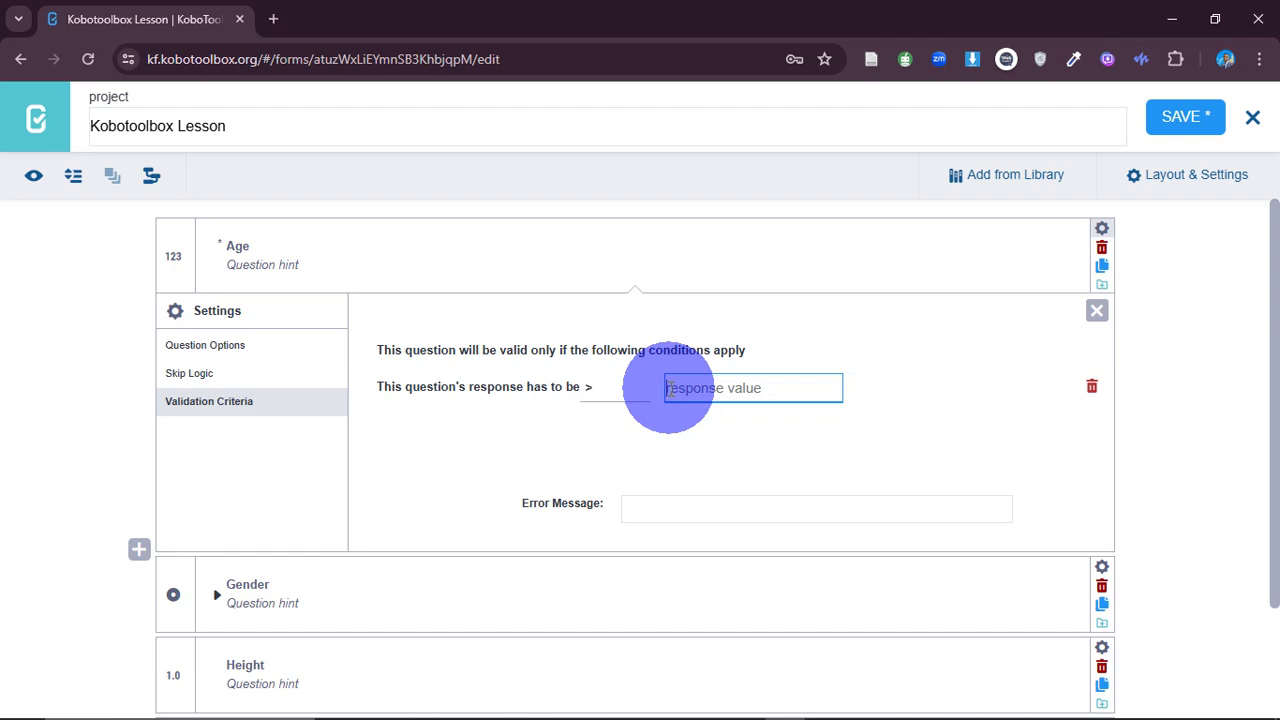
text(18)
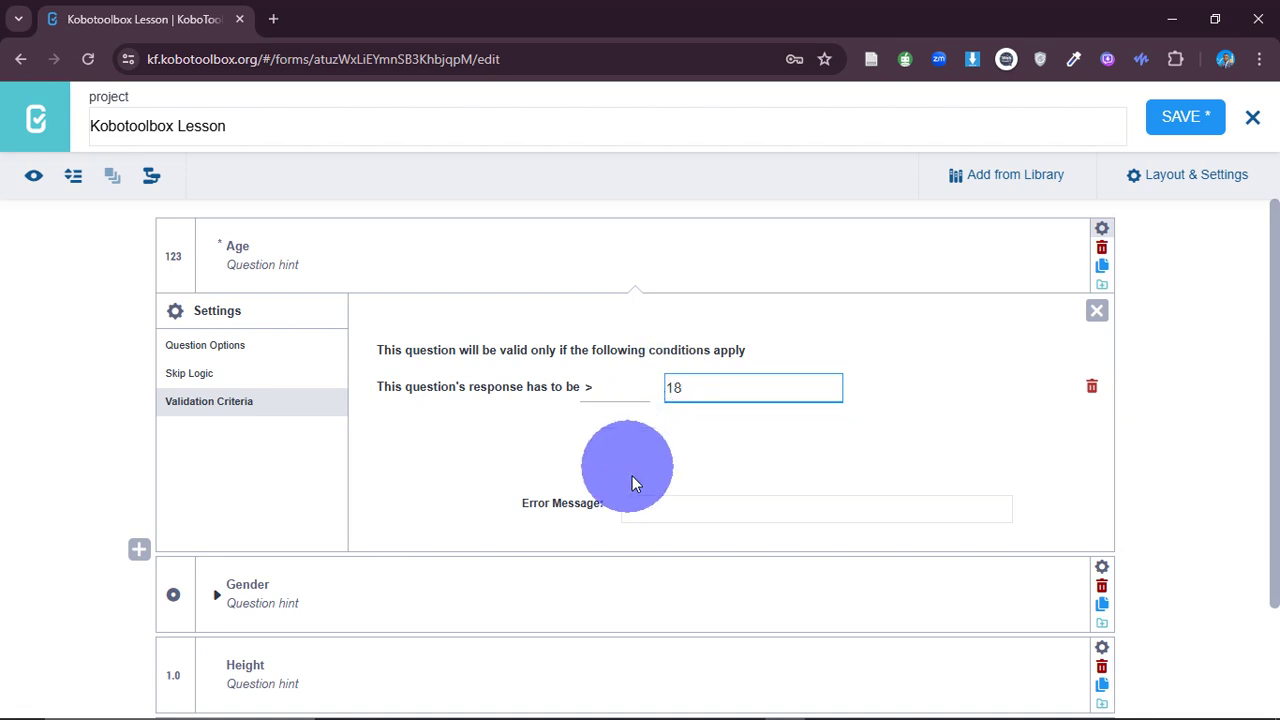
- Set the Age question's validation error message to "Age must be above 18 and below 35"
click(646, 512)
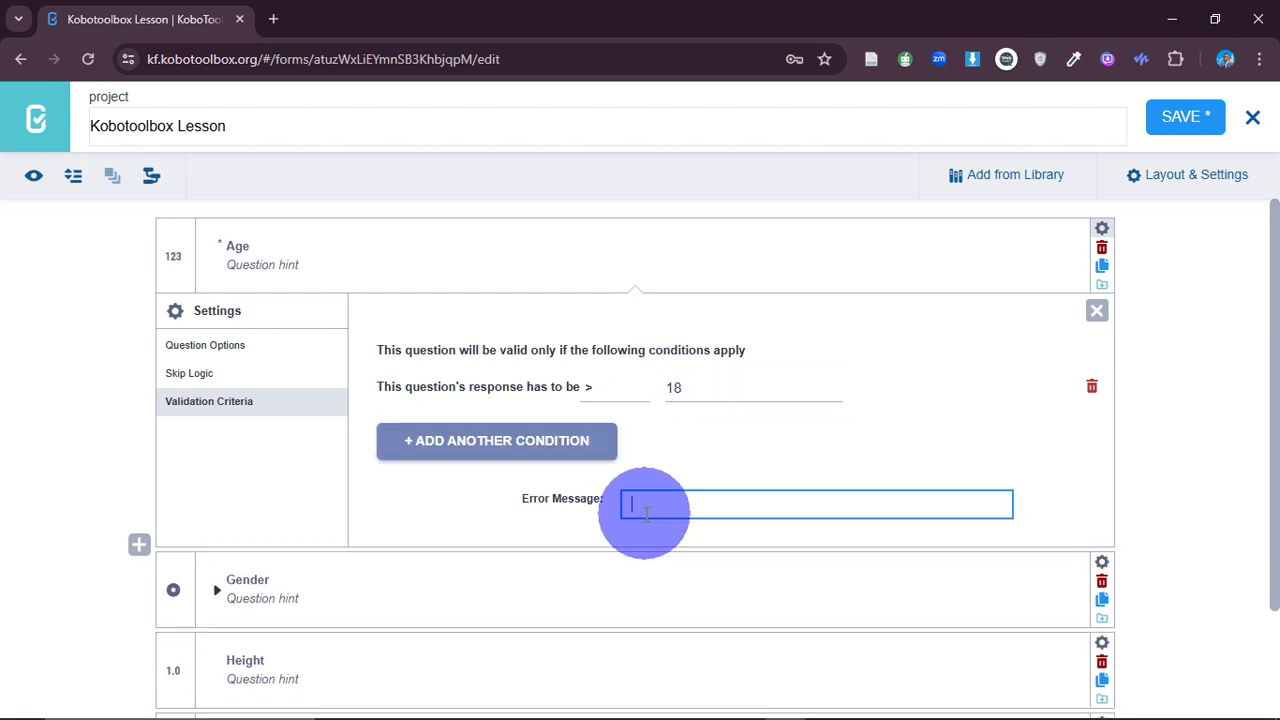
text(Age must be abobe)
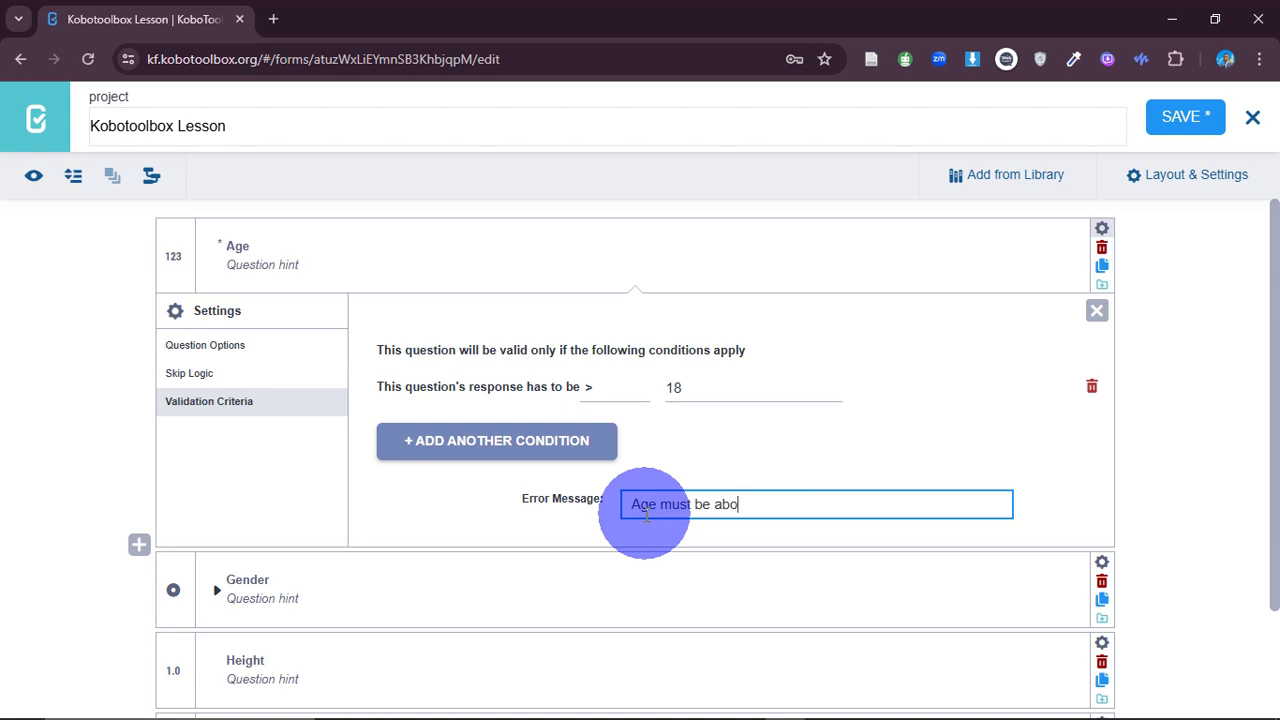
key(BackSpace)
key(BackSpace)
key(BackSpace)
text(ve 18 and below 35)
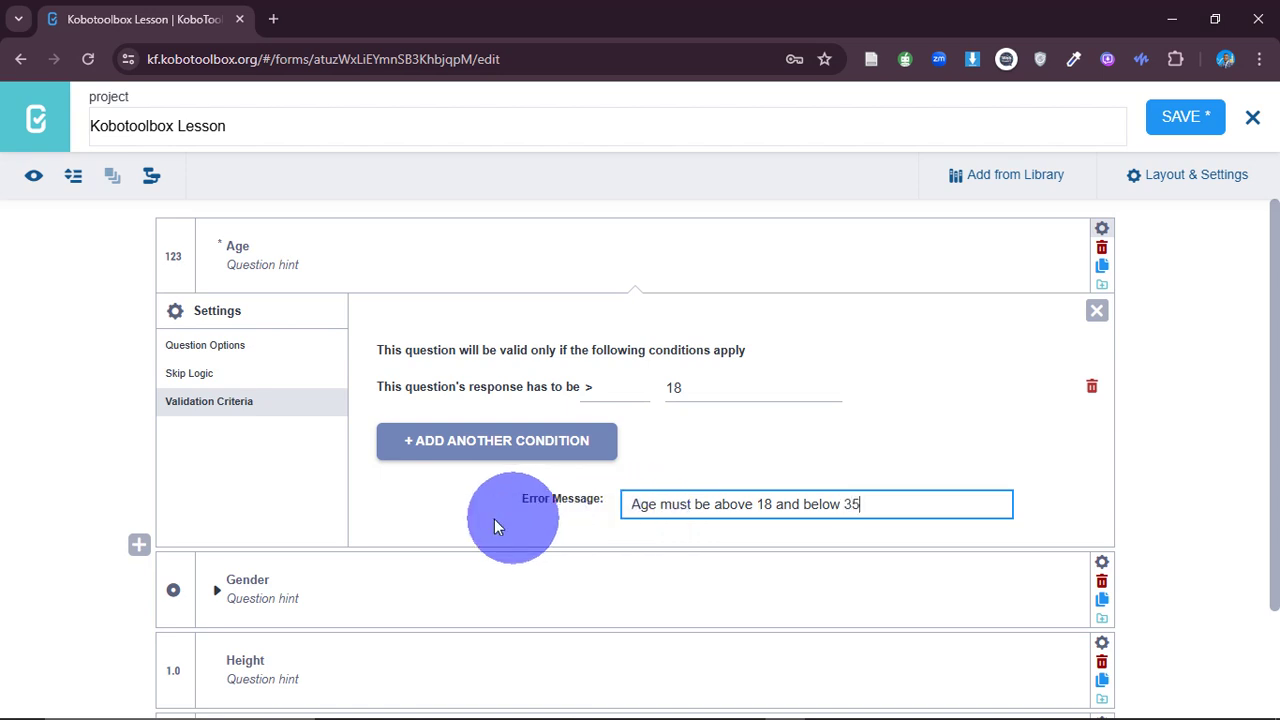
click(484, 527)
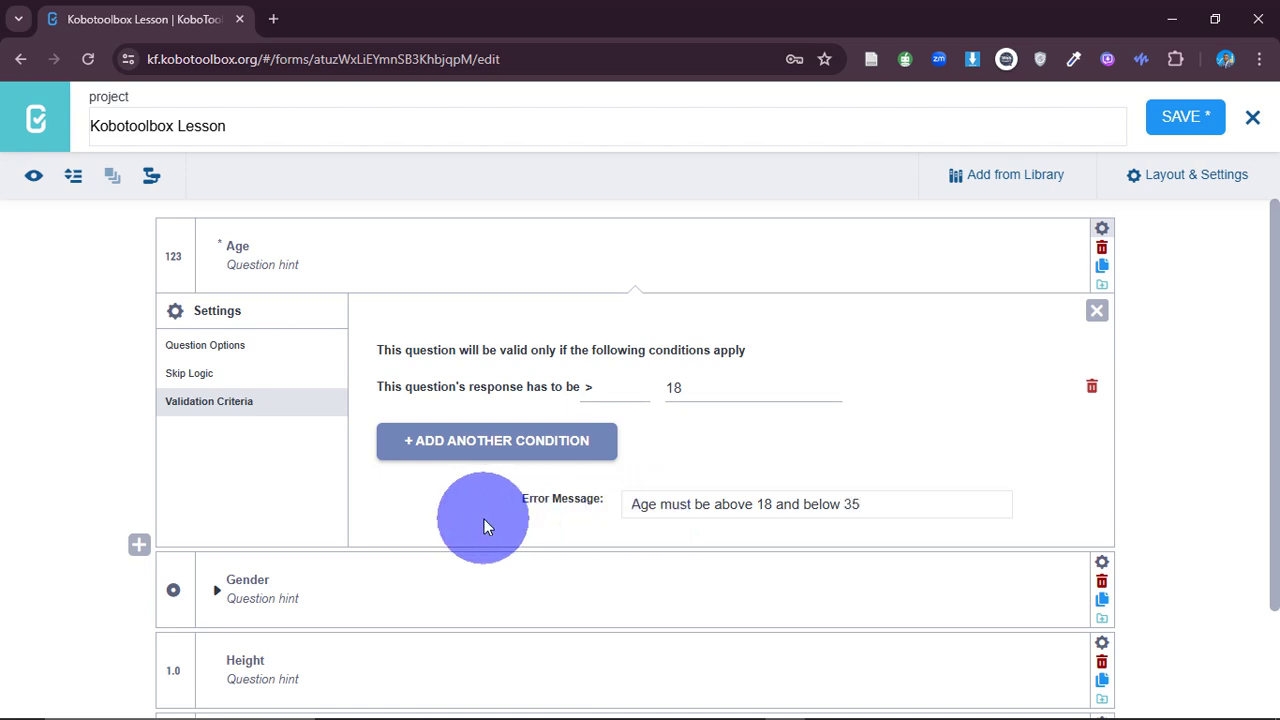
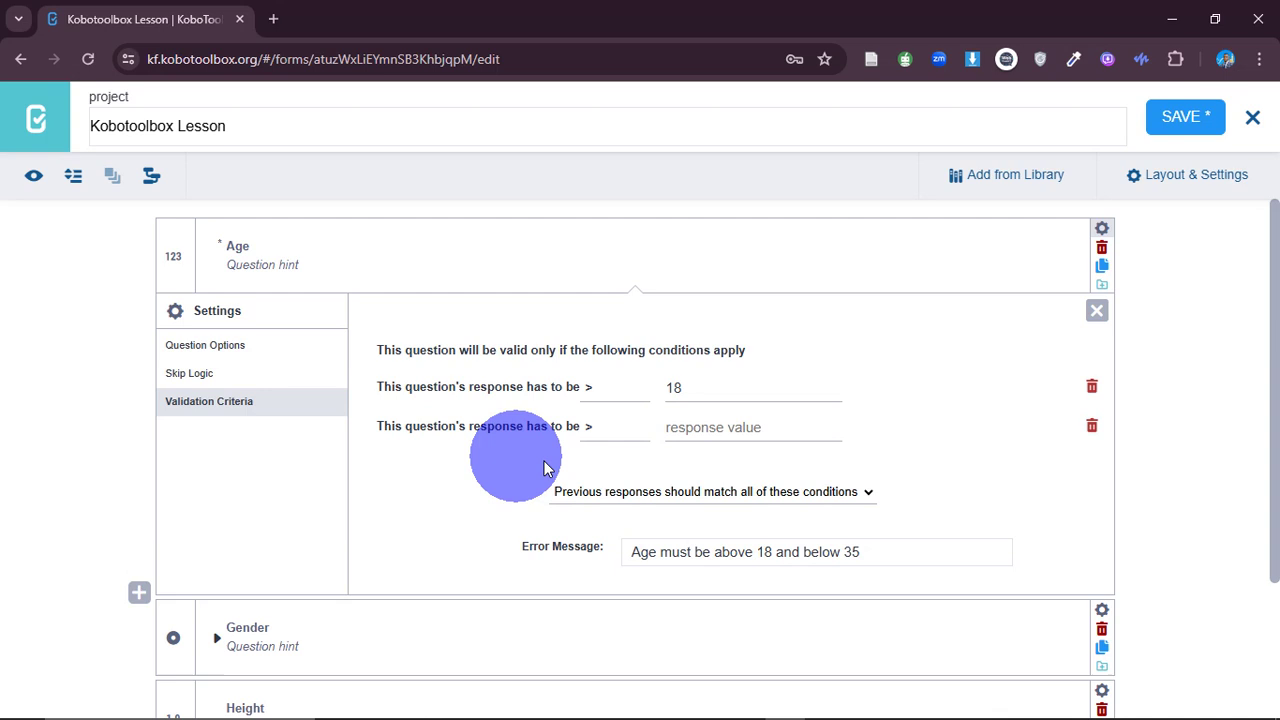
- Add a second validation condition requiring the age to be less than 36, and close the question's settings
click(617, 430)
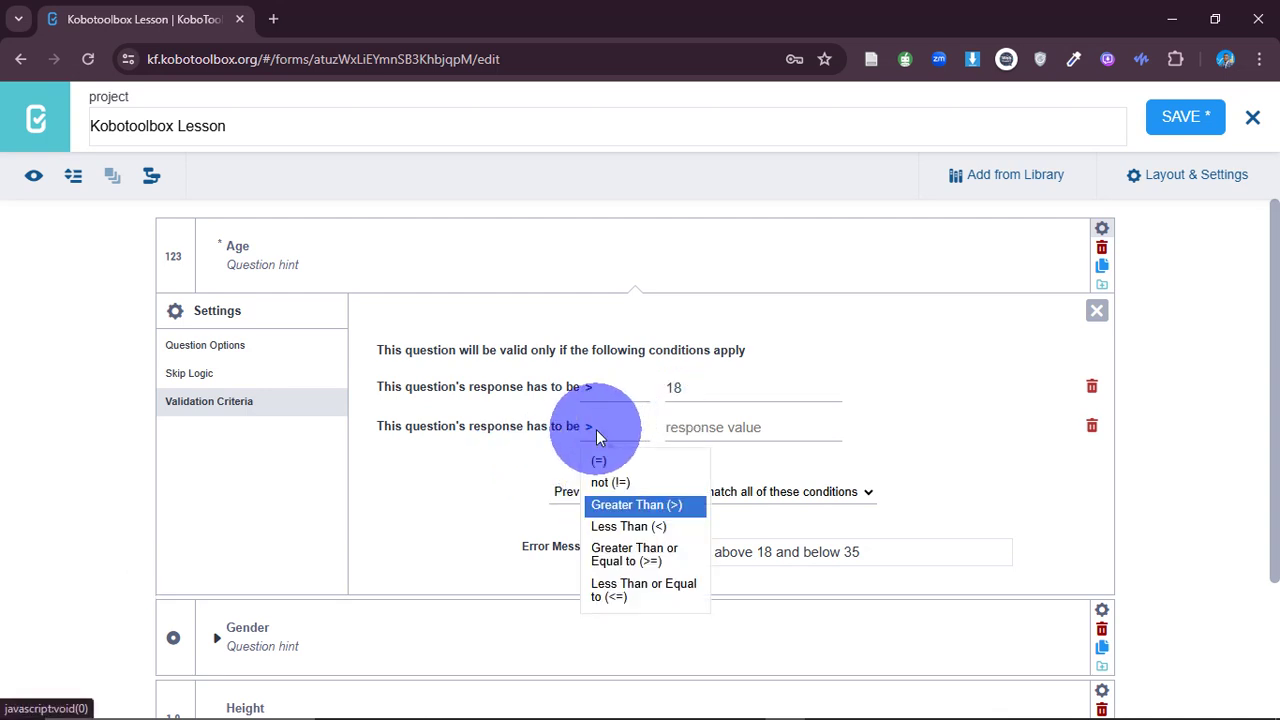
click(646, 526)
click(698, 430)
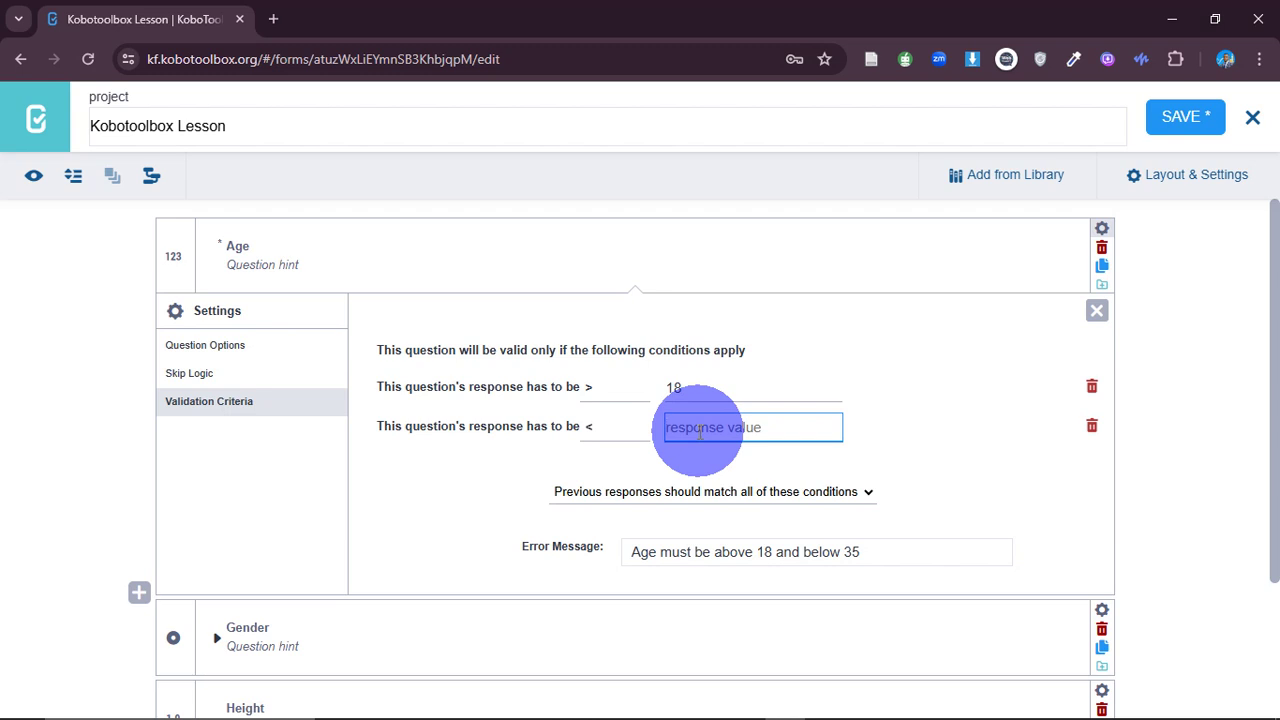
text(3)
click(958, 430)
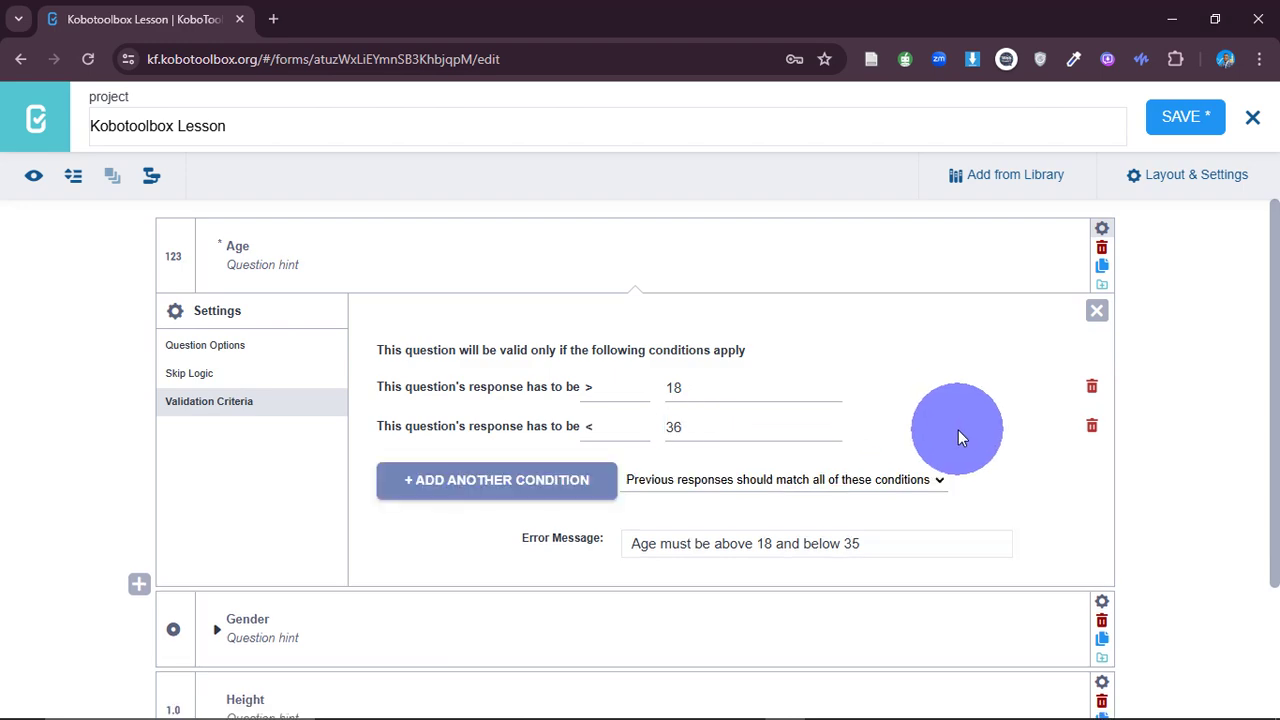
click(1098, 309)
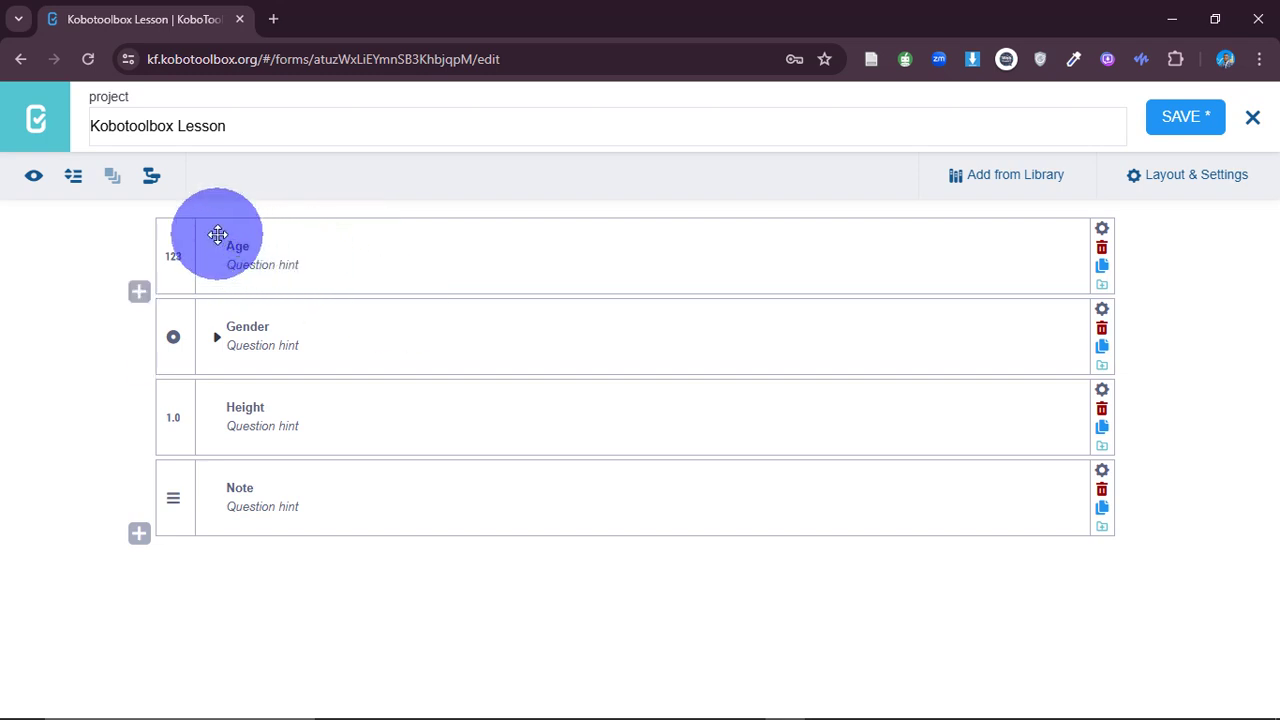
- Preview the form, expand the Age question's guidance hint and test its validation with ages 12 and 37, closing the preview when done
click(35, 180)
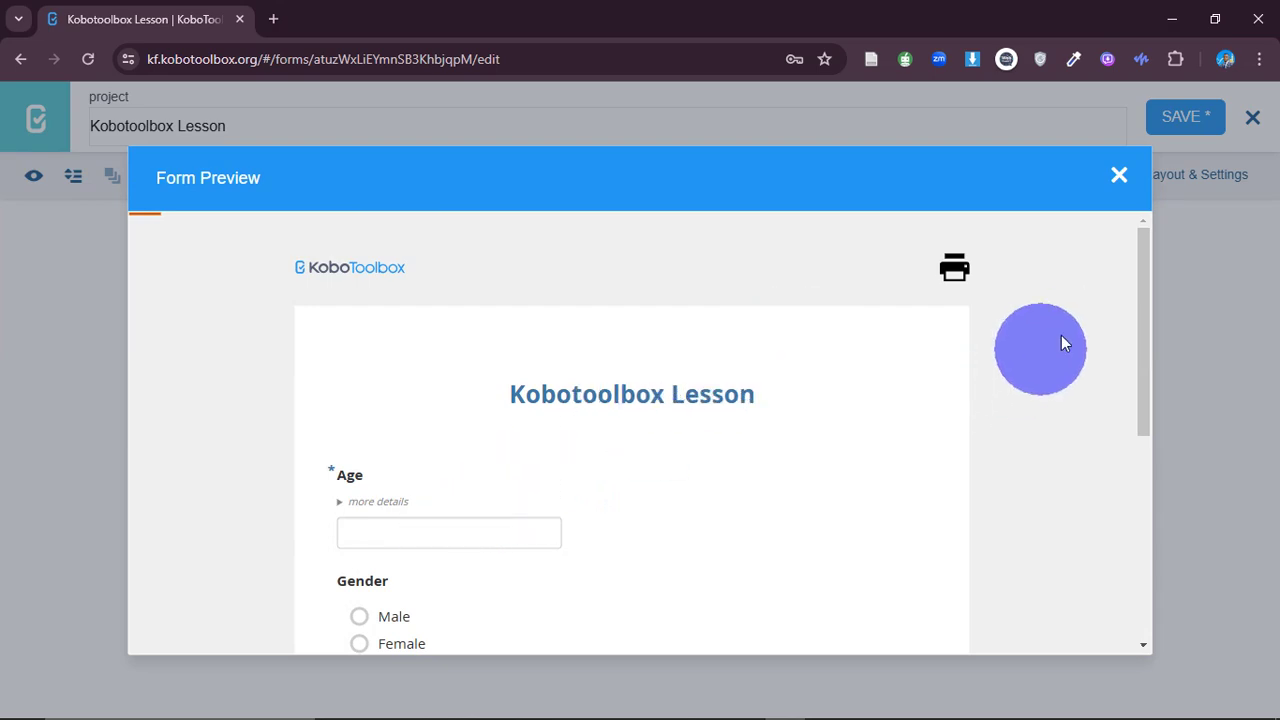
drag(1144, 311, 1166, 390)
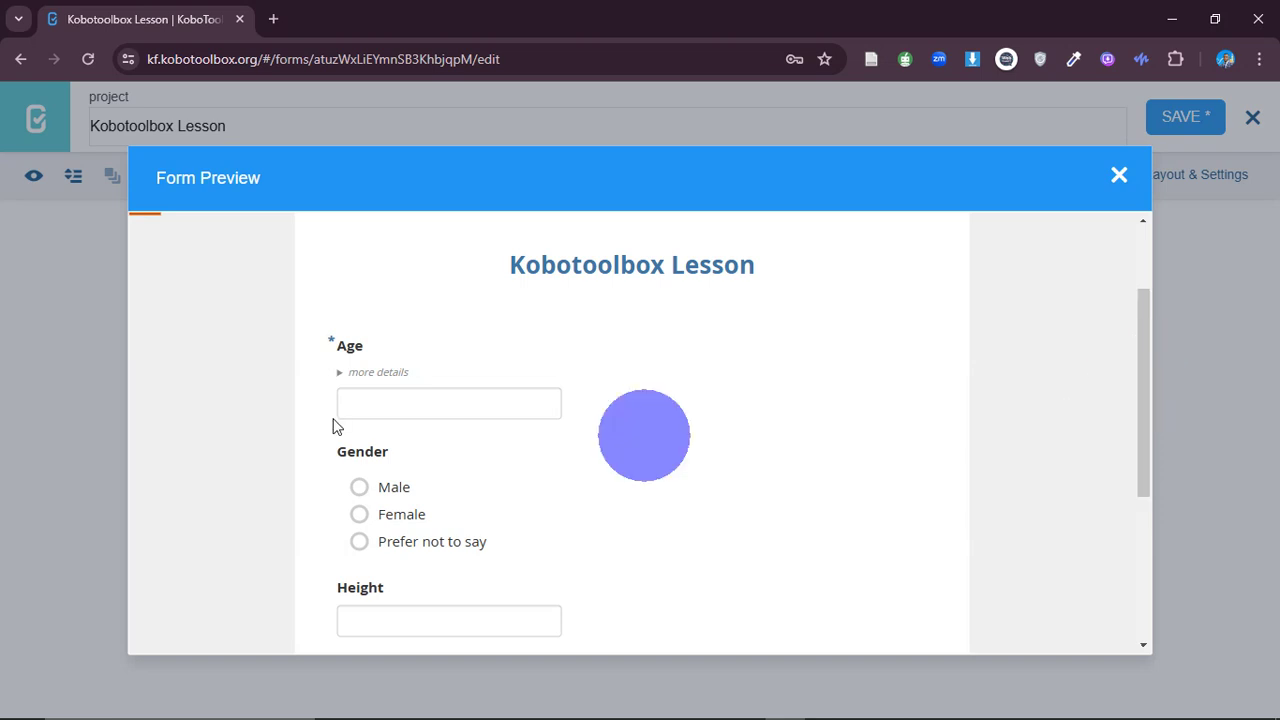
click(338, 372)
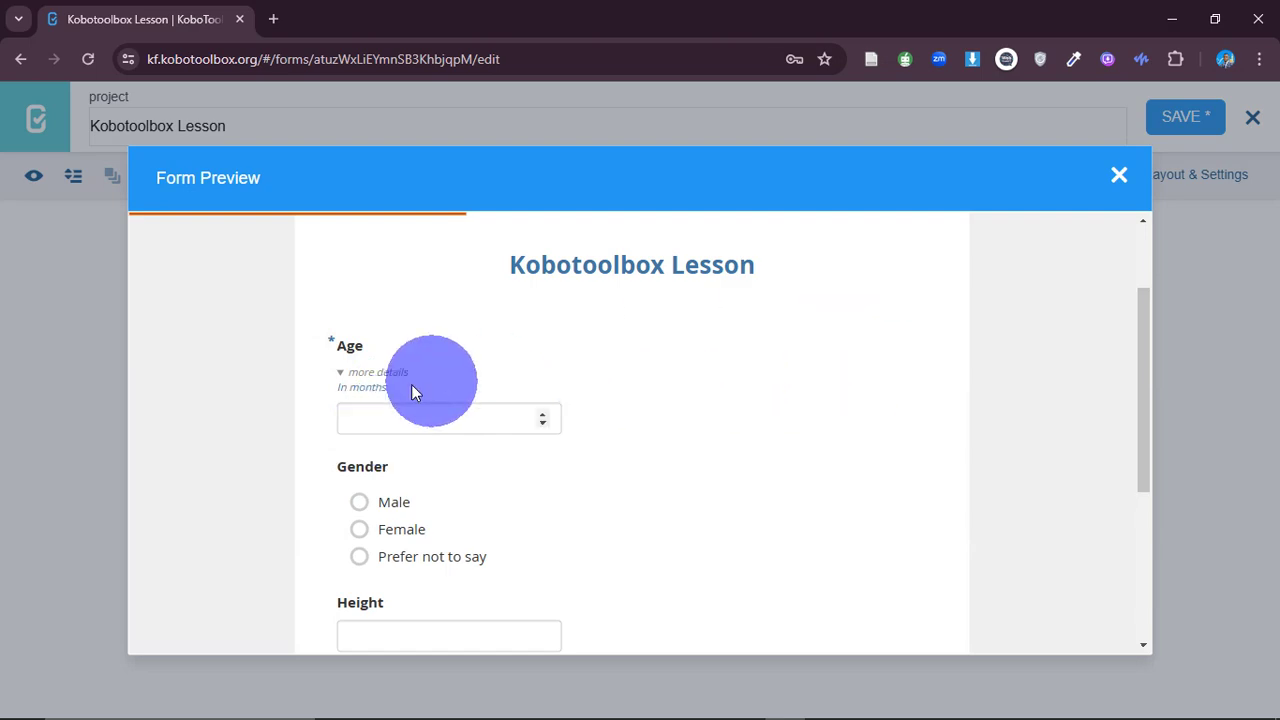
click(390, 417)
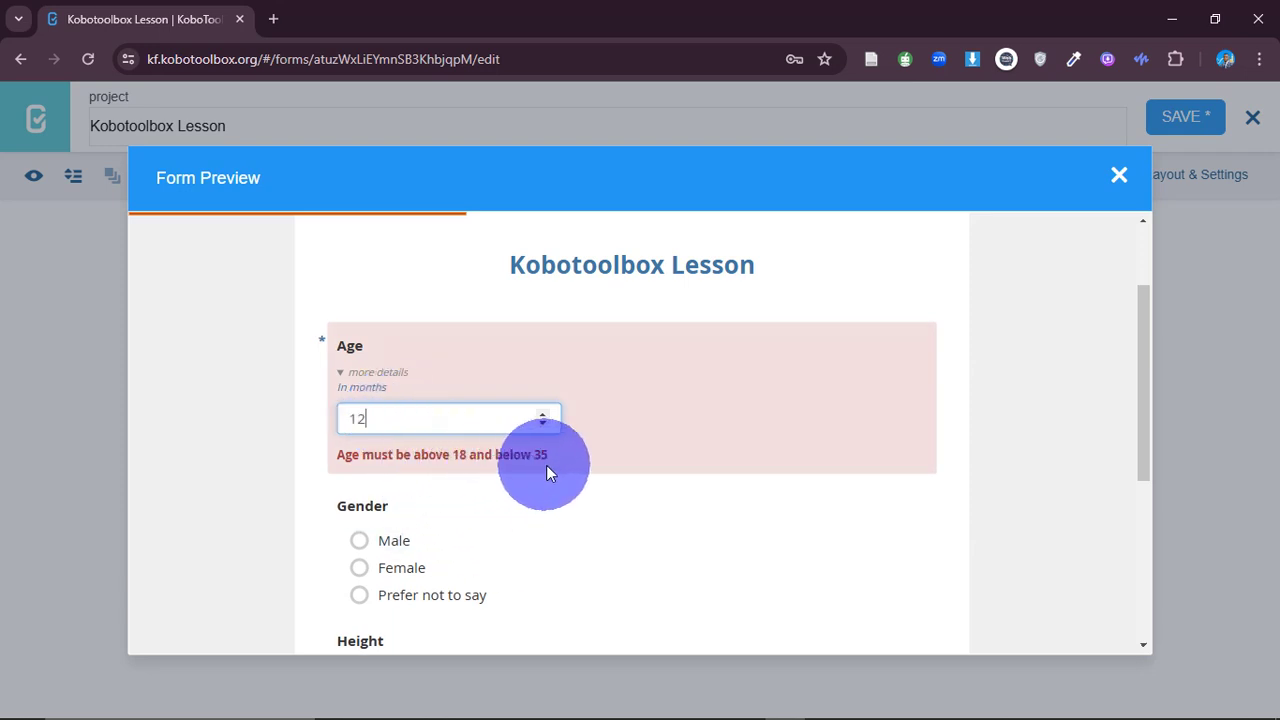
double_click(374, 420)
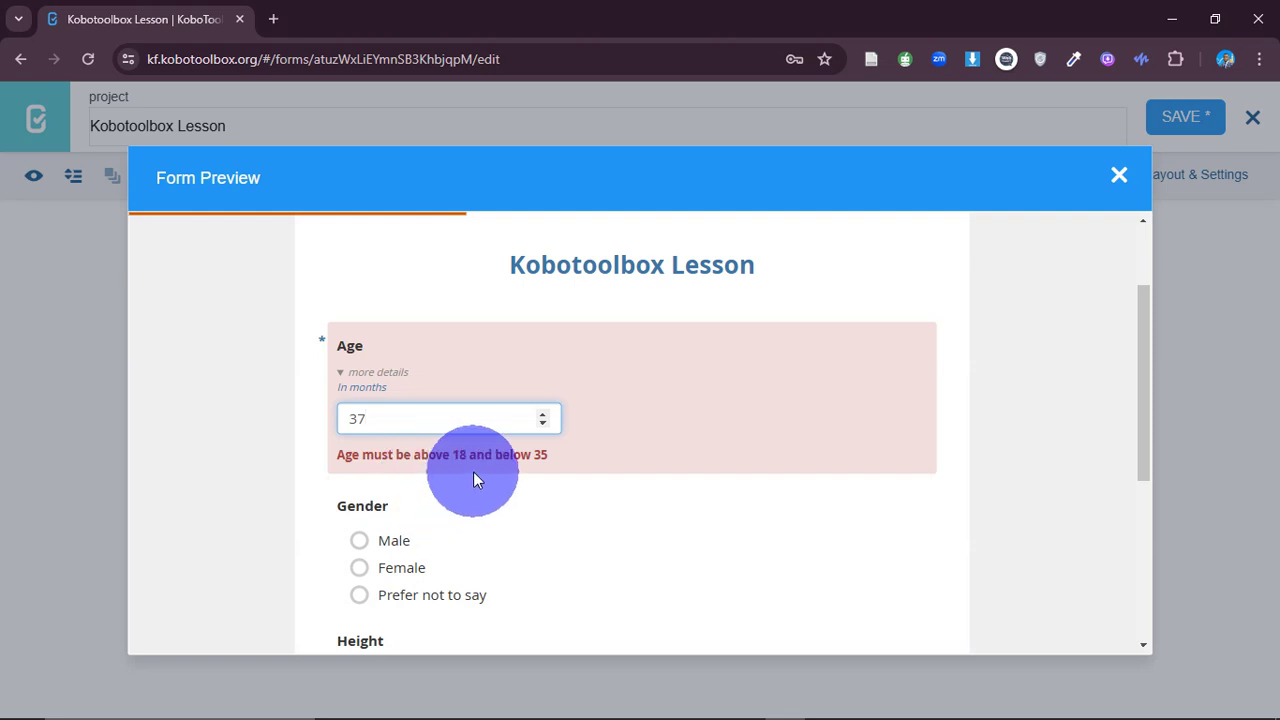
click(1119, 176)
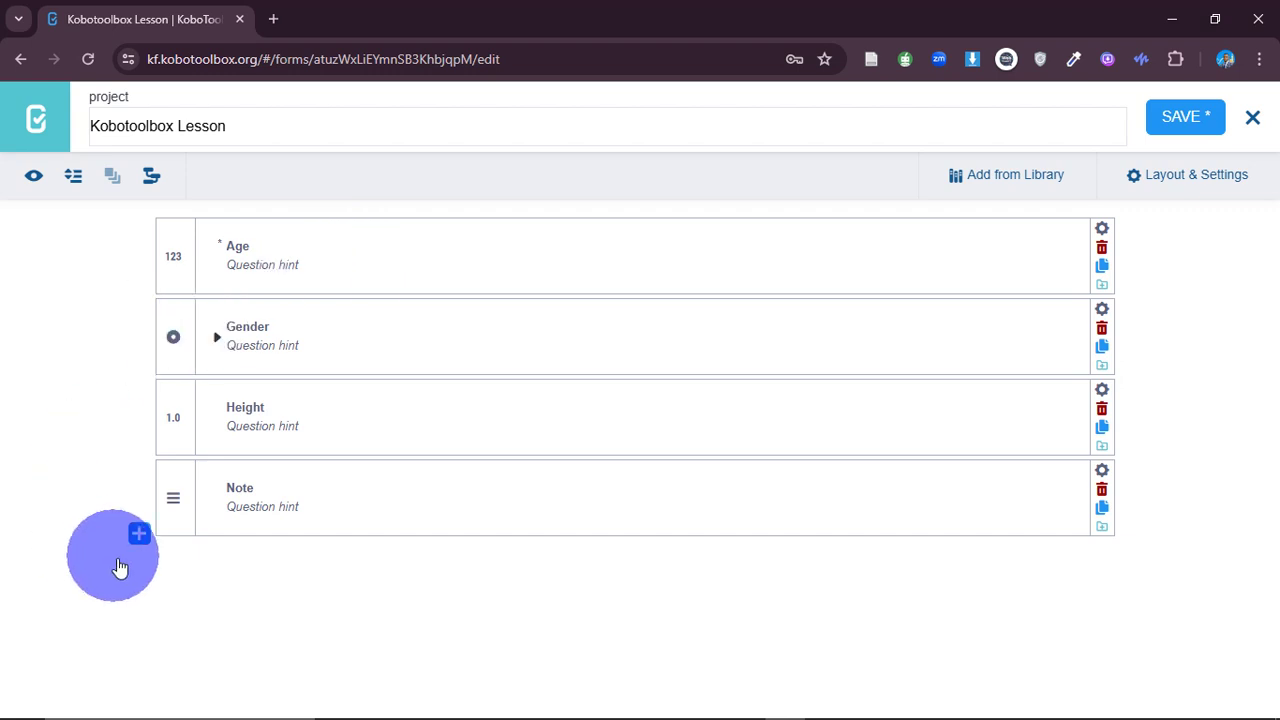
- Add a Select One question titled "Do you have children?" below the Note question
click(139, 533)
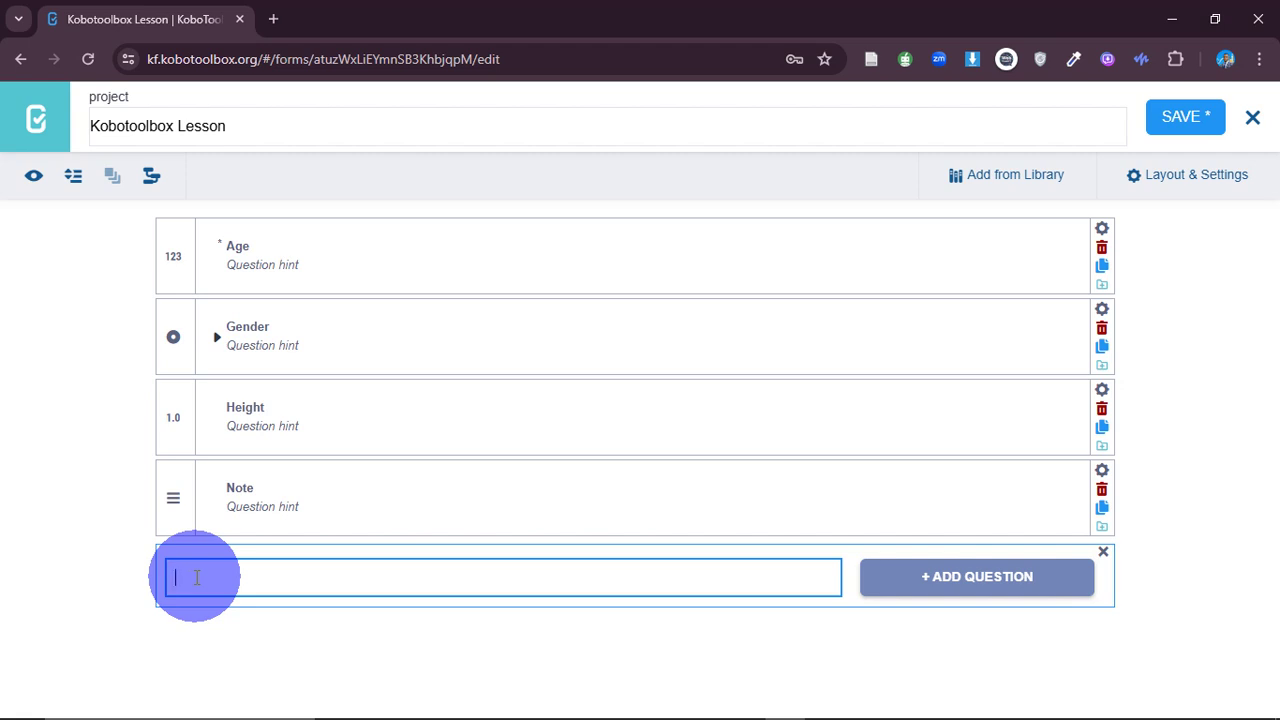
text(you have children?)
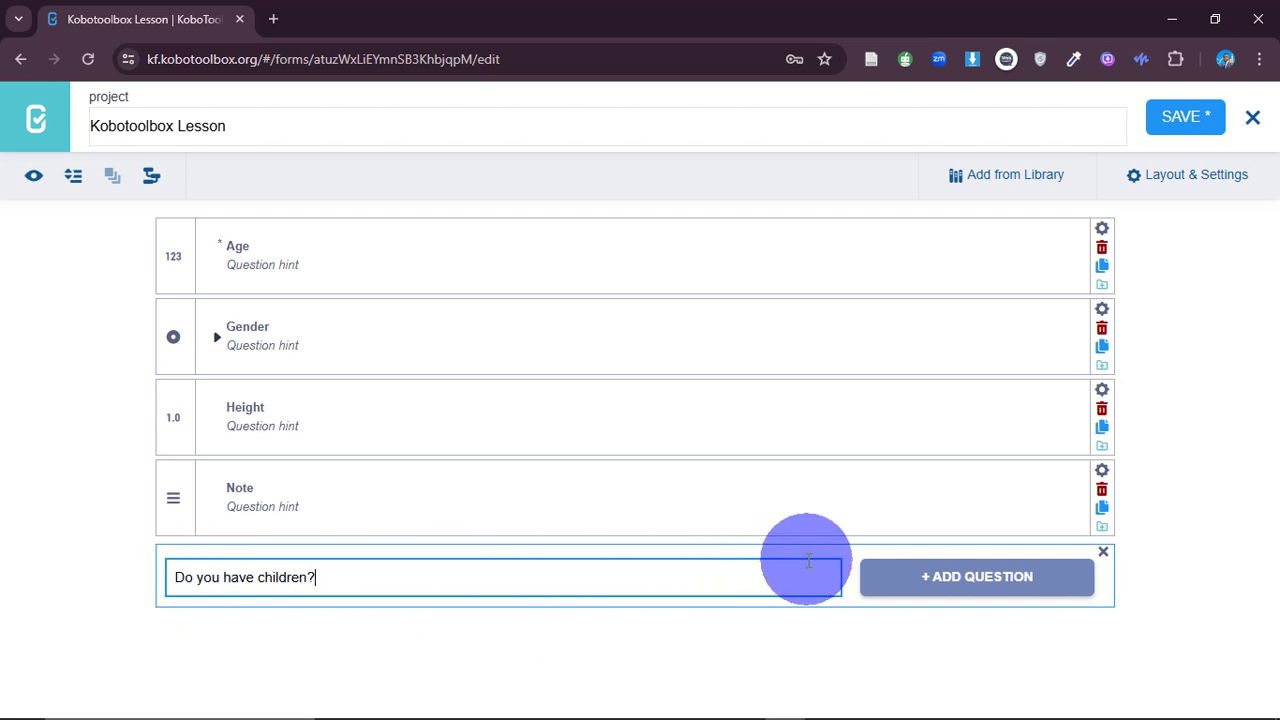
click(914, 580)
scroll(914, 585, down, 2)
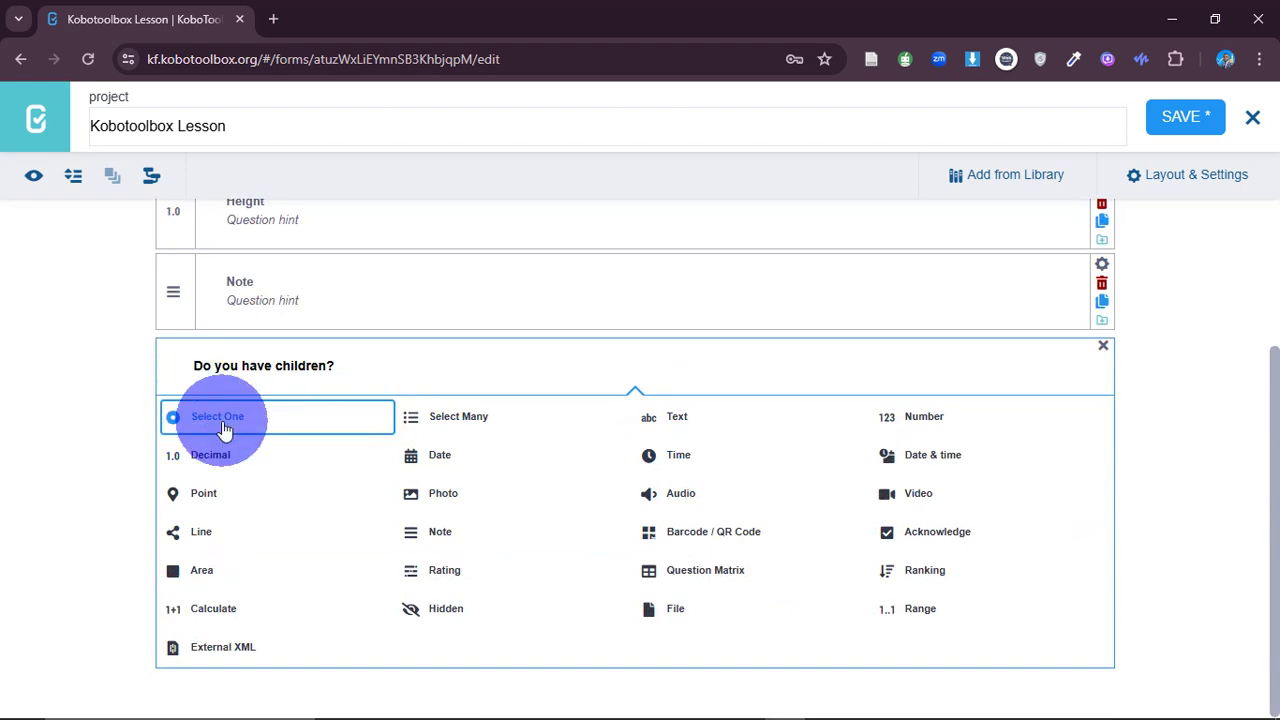
click(183, 425)
- Set the response options of "Do you have children?" to Yes and No, and collapse the option list
text(Y)
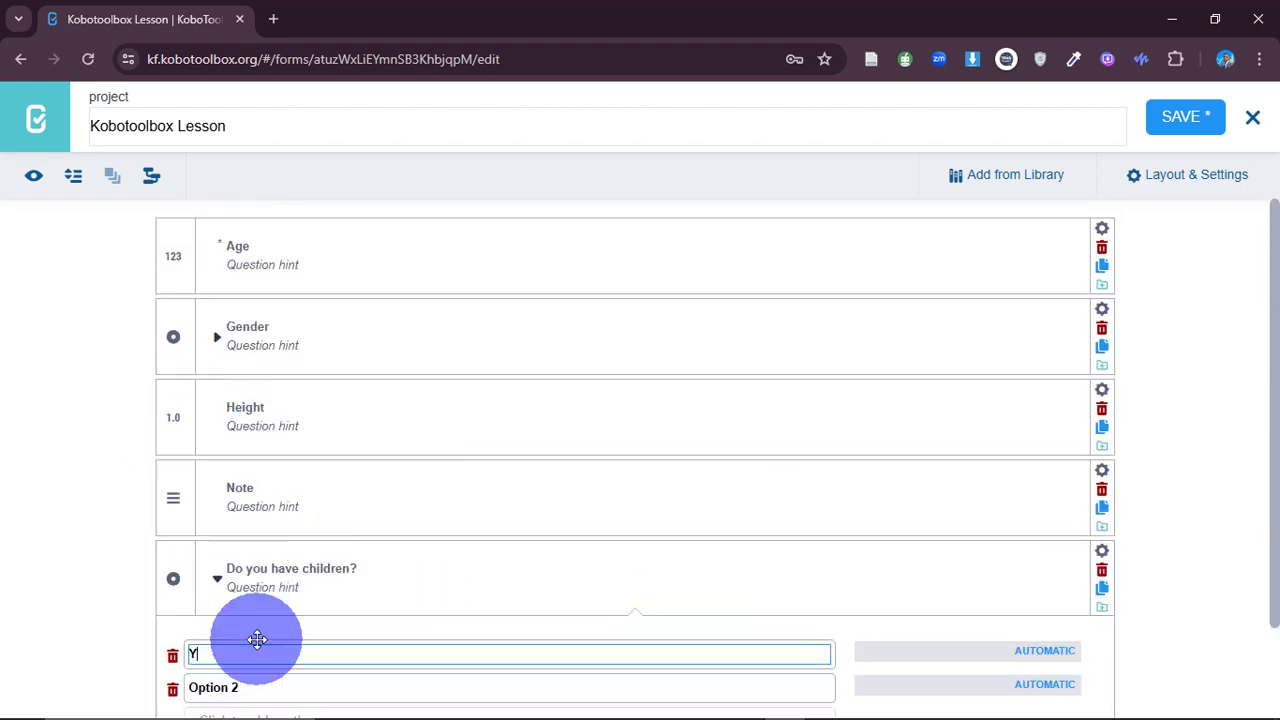
text(es)
click(252, 687)
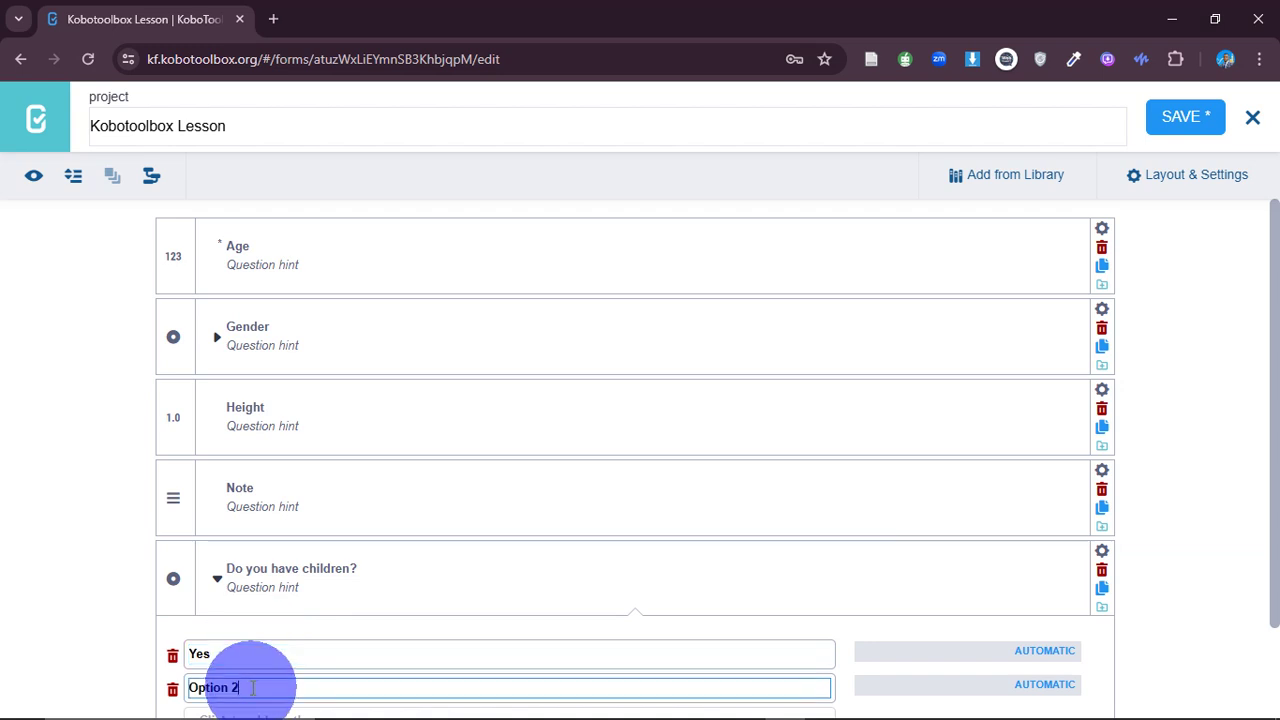
text(No)
scroll(1257, 528, down, 1)
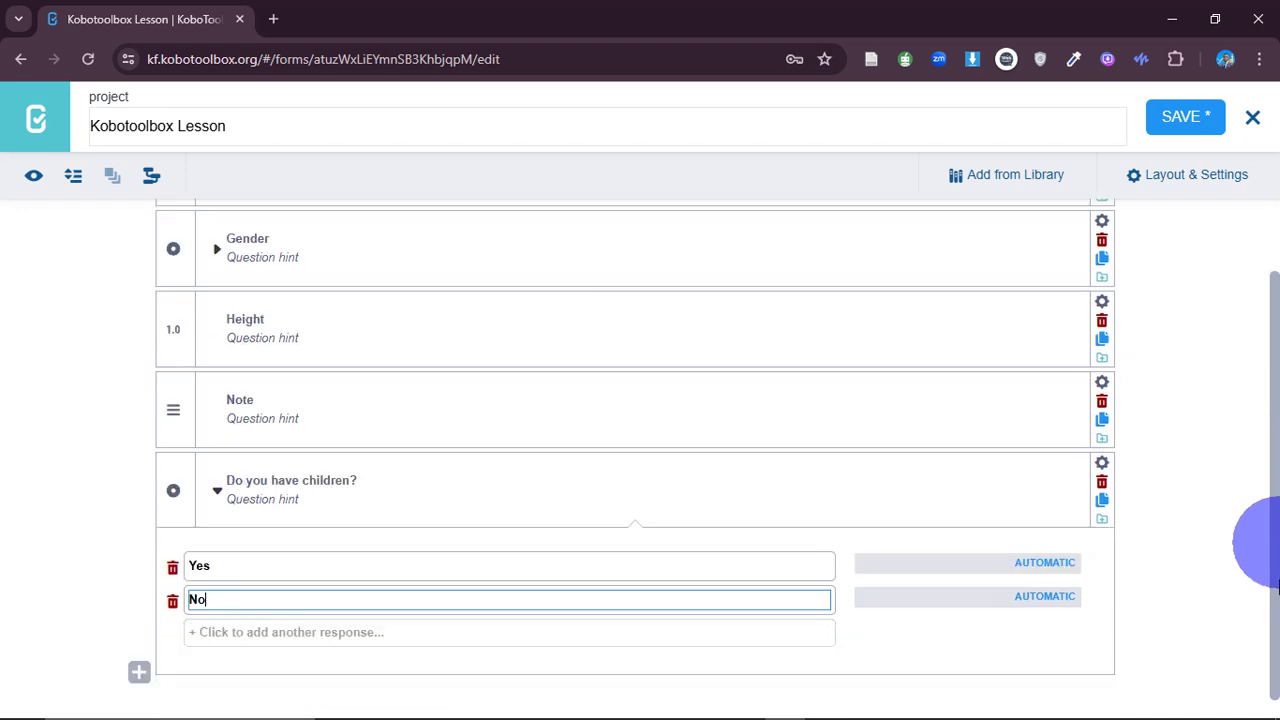
click(217, 470)
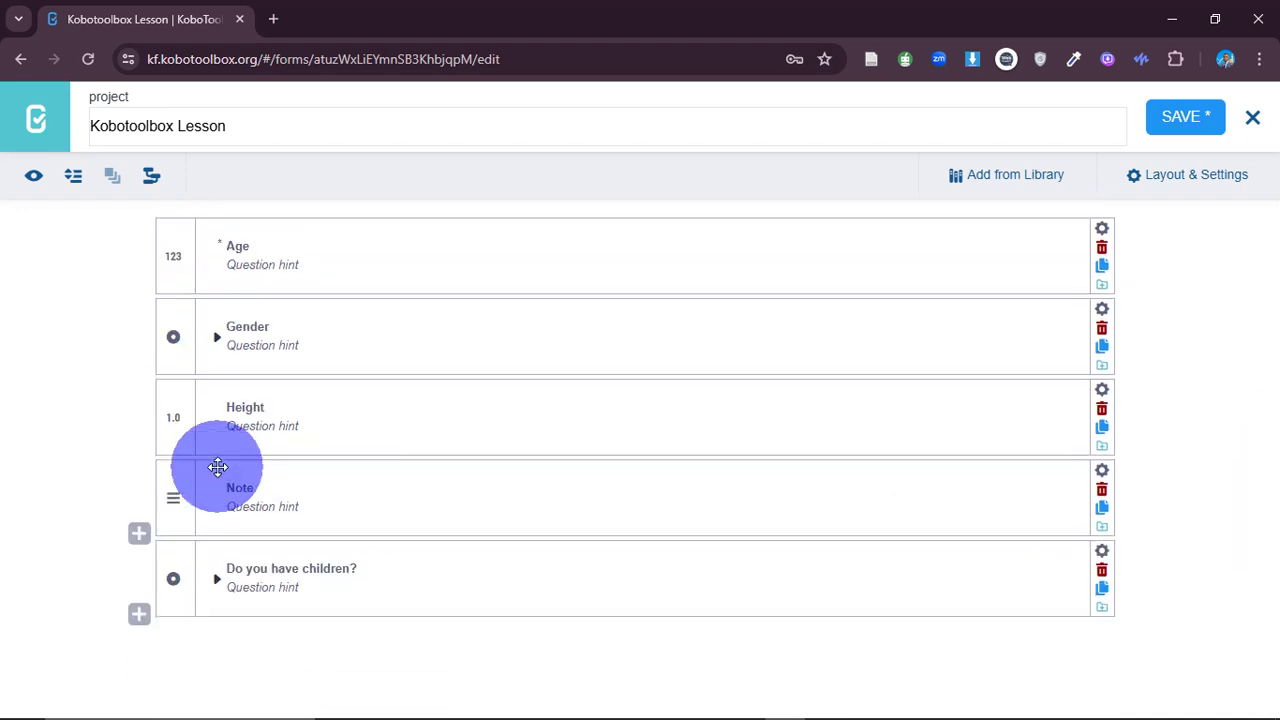
- Add a Number question titled "How many children do you have?" below the "Do you have children?" question
click(139, 618)
click(205, 627)
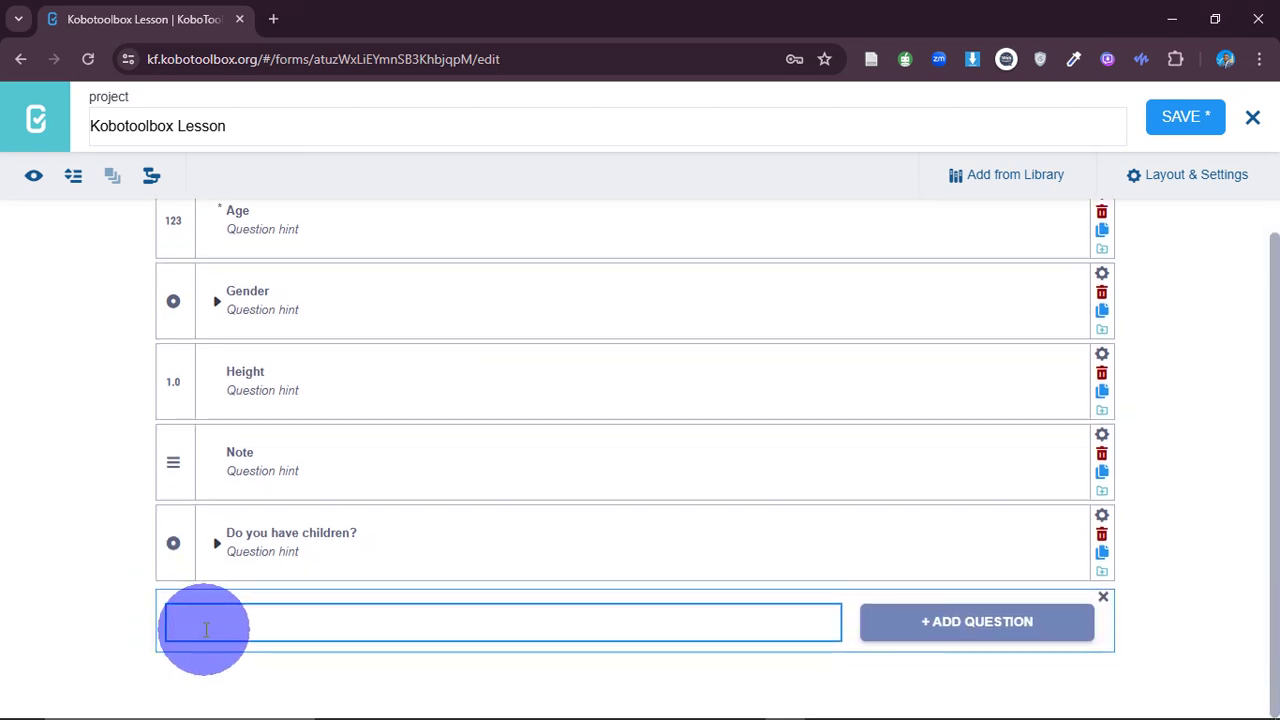
text(How many)
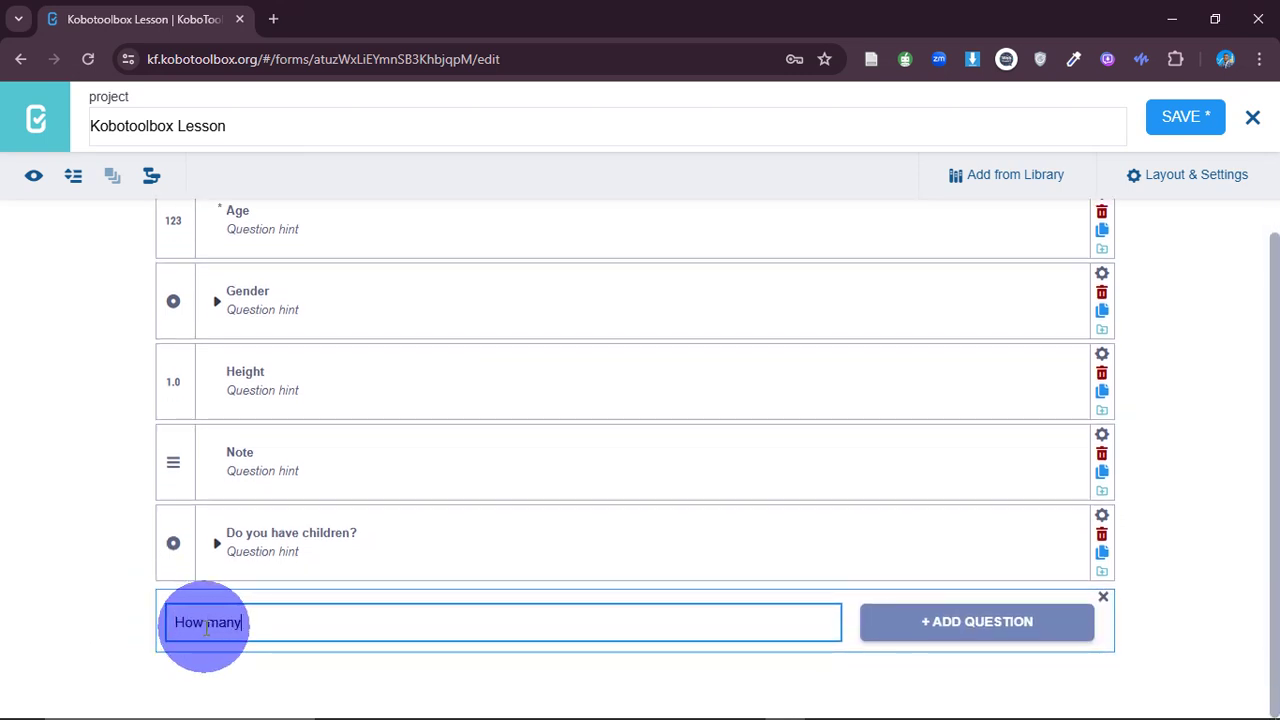
text( childr)
text(en y)
text(o you have)
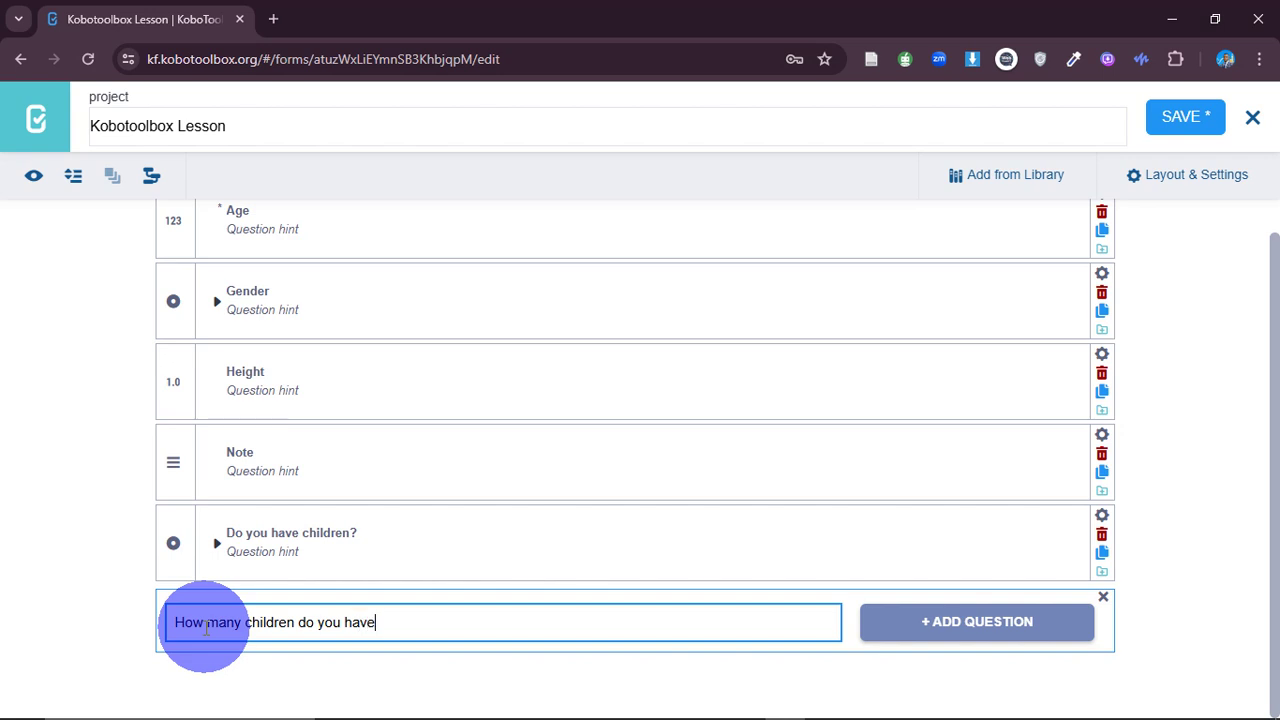
text(?)
click(914, 628)
scroll(908, 560, down, 2)
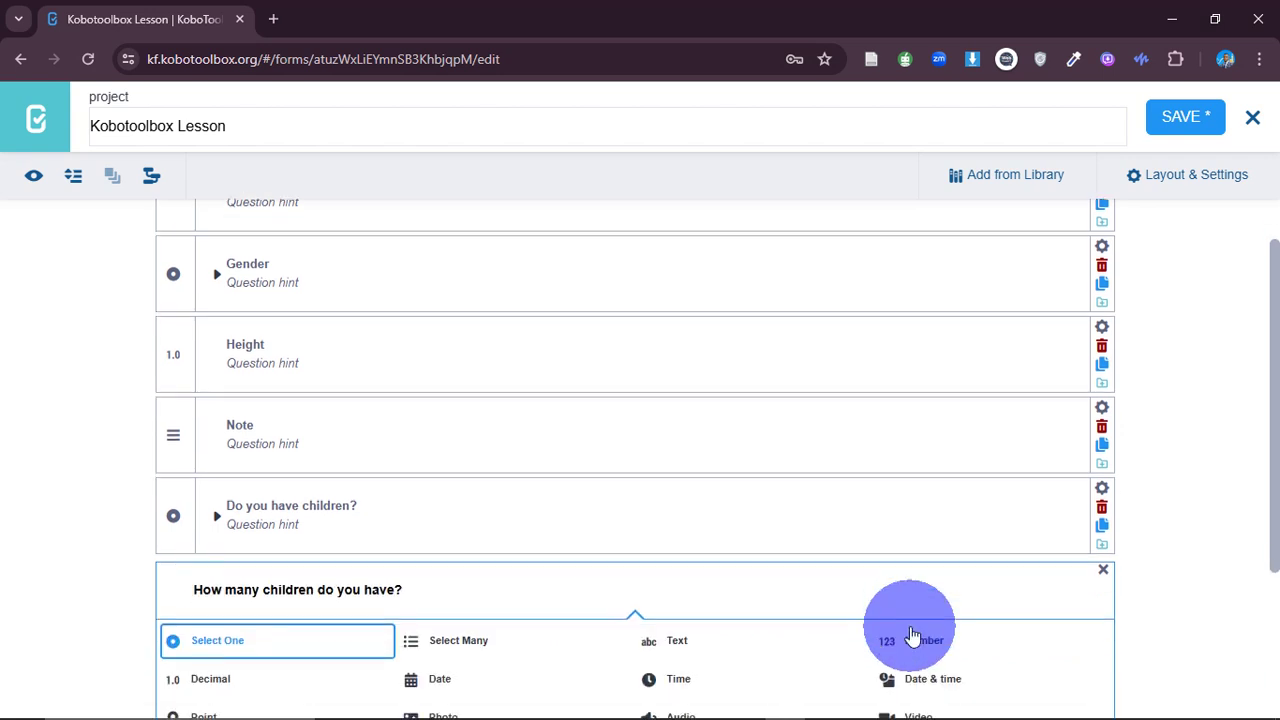
click(904, 476)
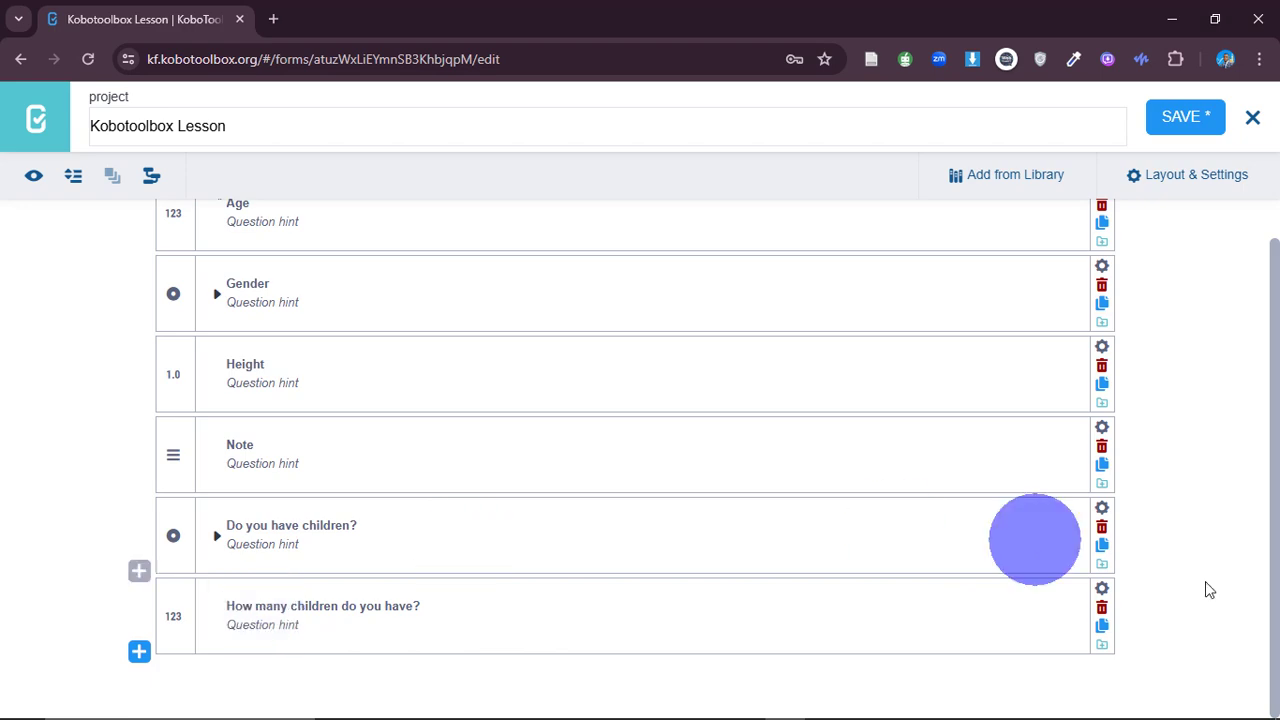
- Add skip logic showing "How many children do you have?" only if "Do you have children?" = Yes, and close the question's settings
click(1104, 598)
drag(1275, 410, 1266, 500)
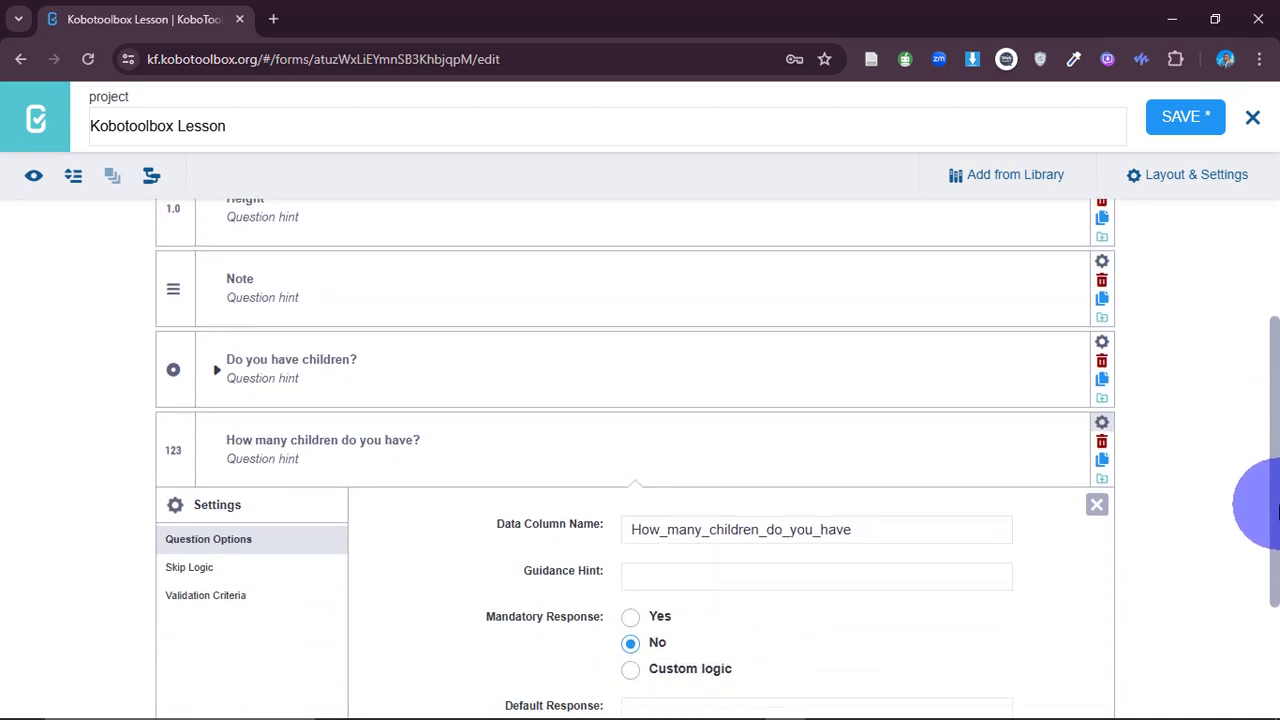
click(193, 580)
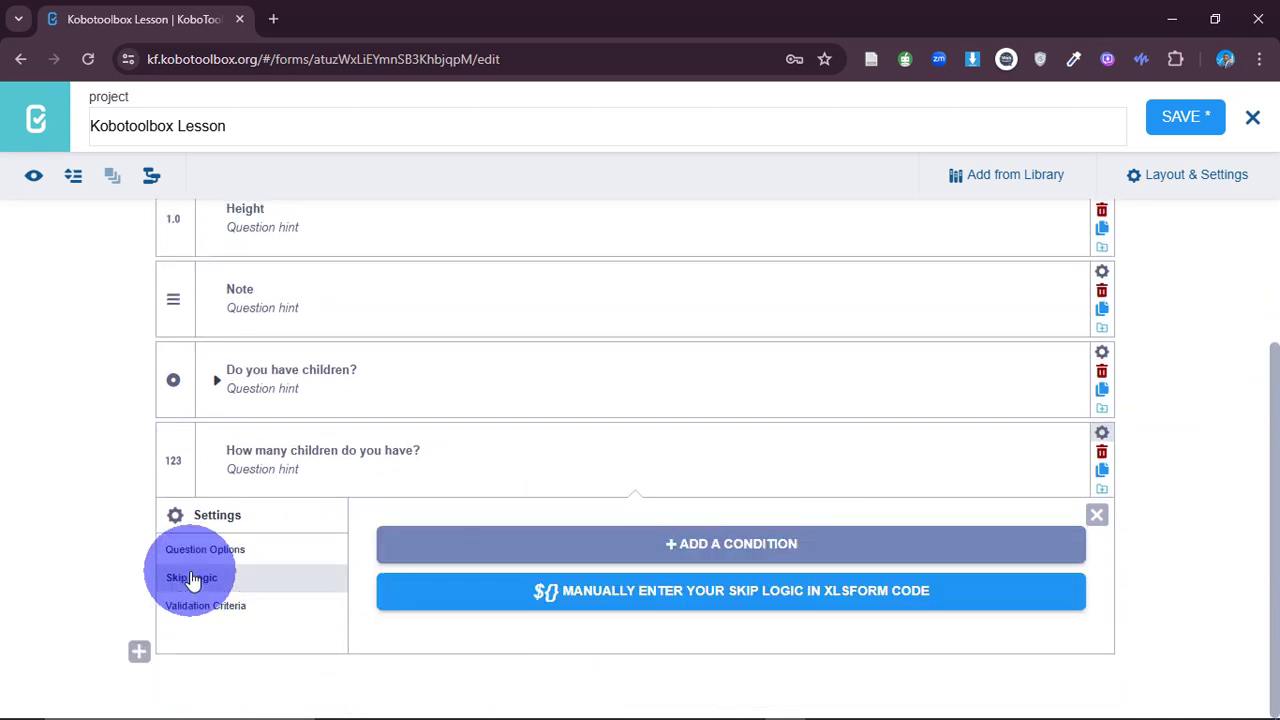
click(669, 543)
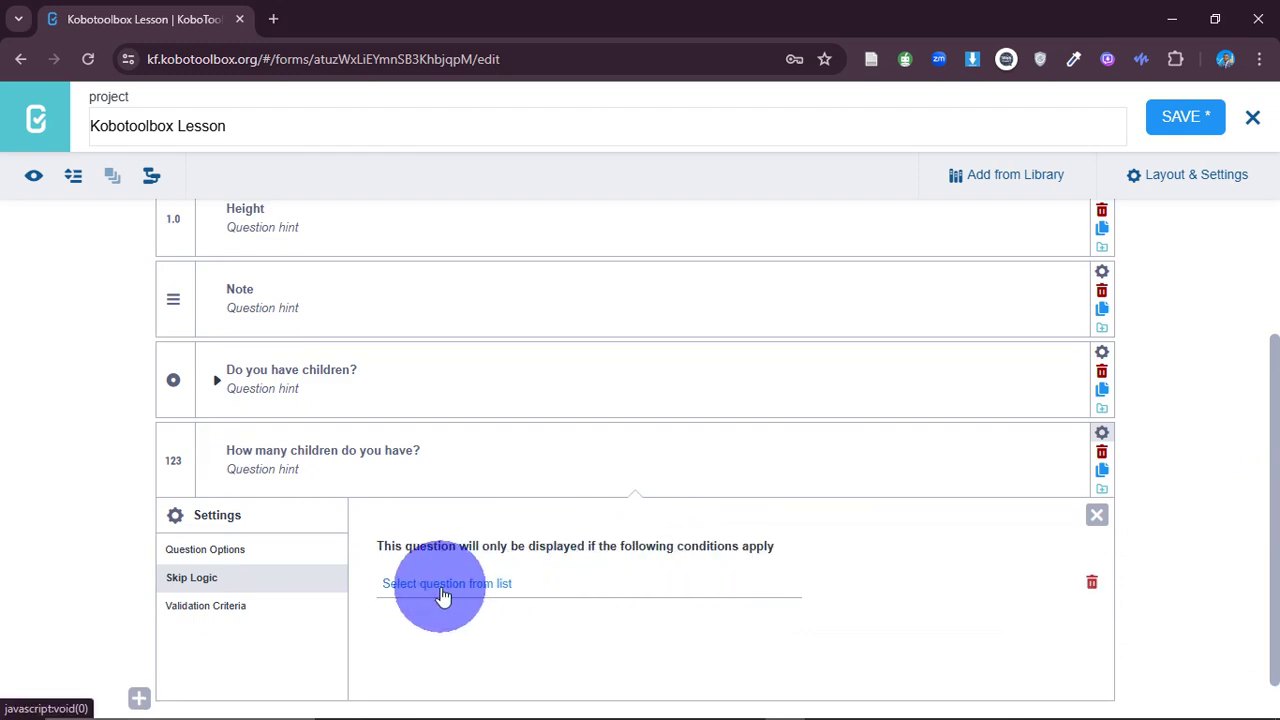
click(443, 595)
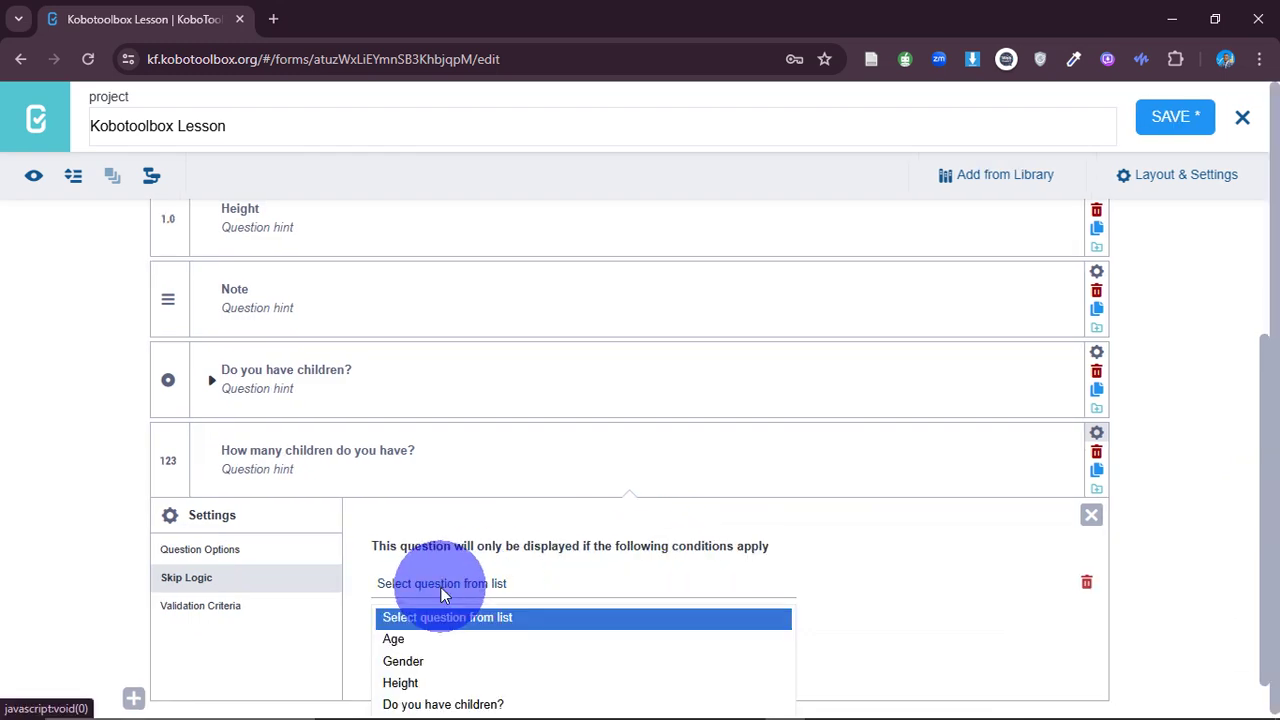
click(1260, 415)
scroll(1270, 480, down, 1)
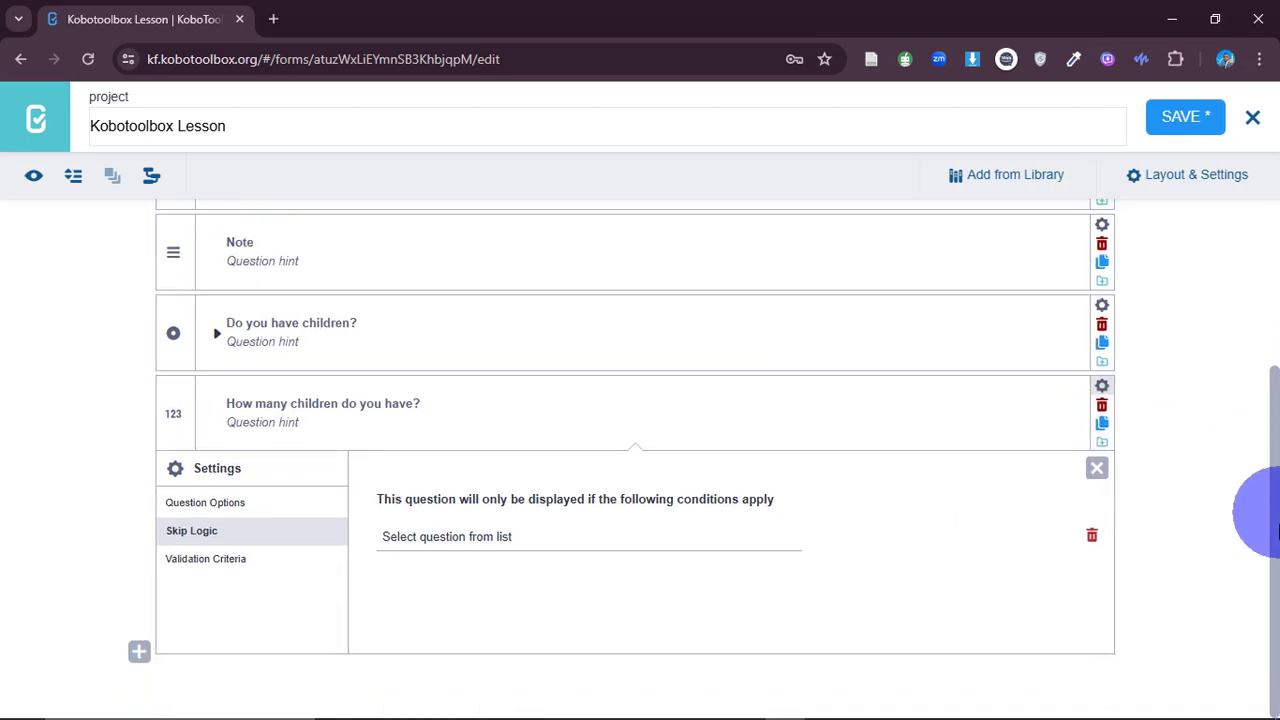
click(503, 538)
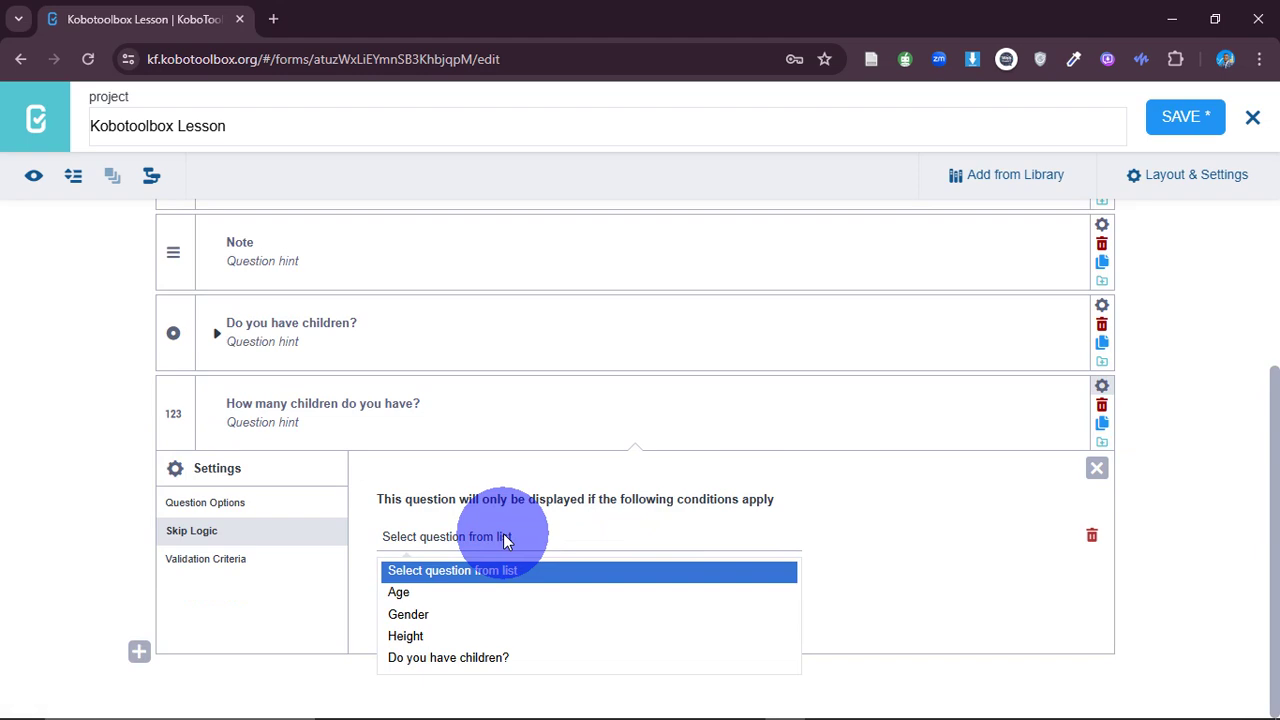
click(422, 658)
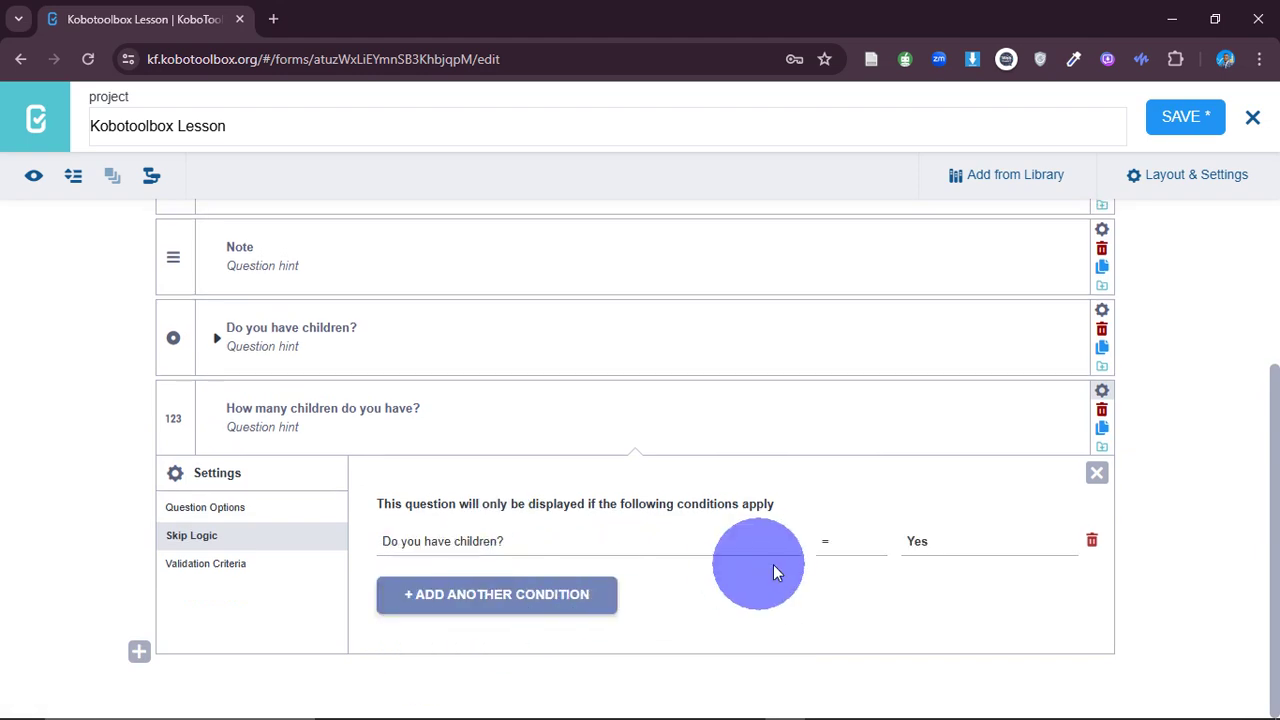
click(1097, 472)
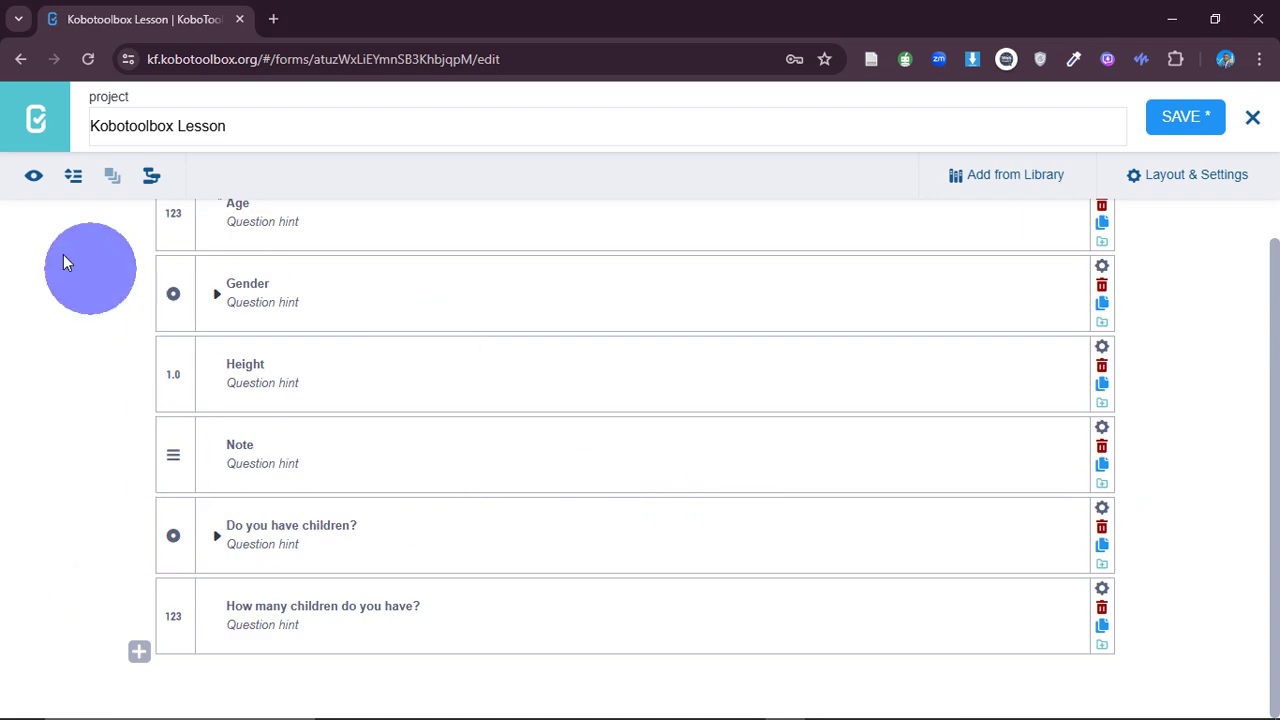
- Preview the form and test the skip logic by answering No and Yes to "Do you have children?", closing the preview when done
click(35, 178)
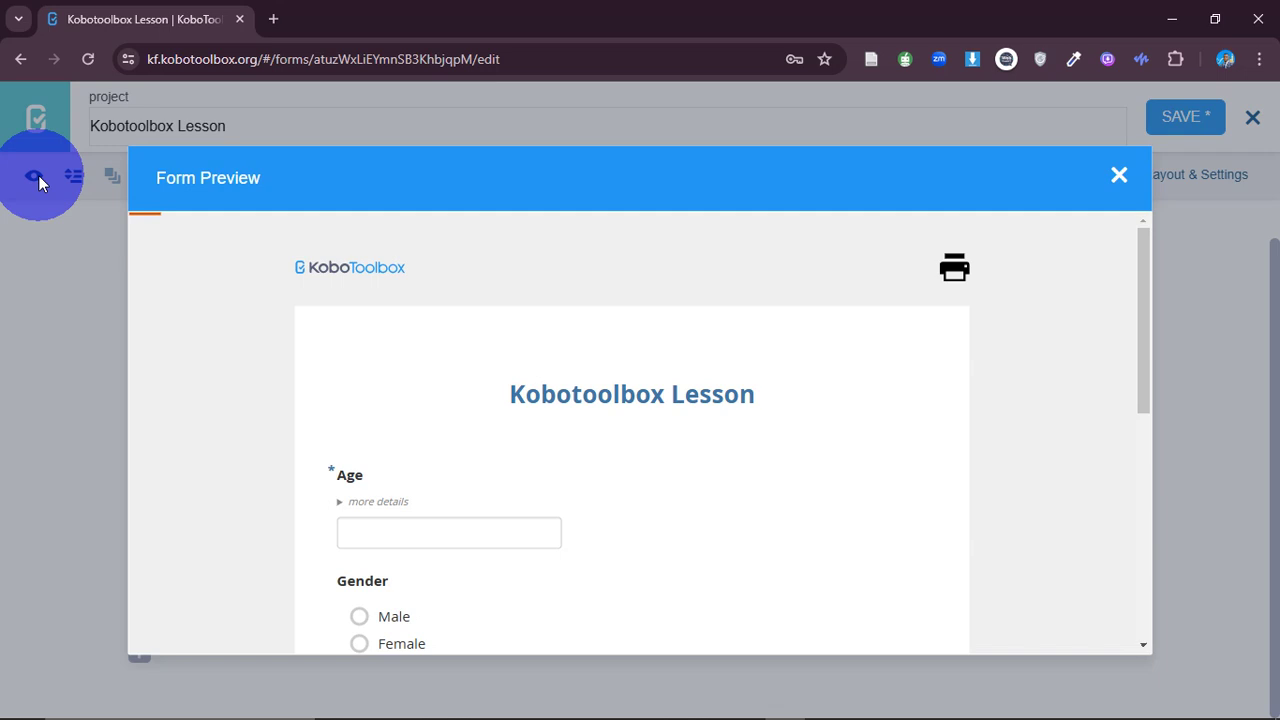
drag(1147, 289, 1187, 460)
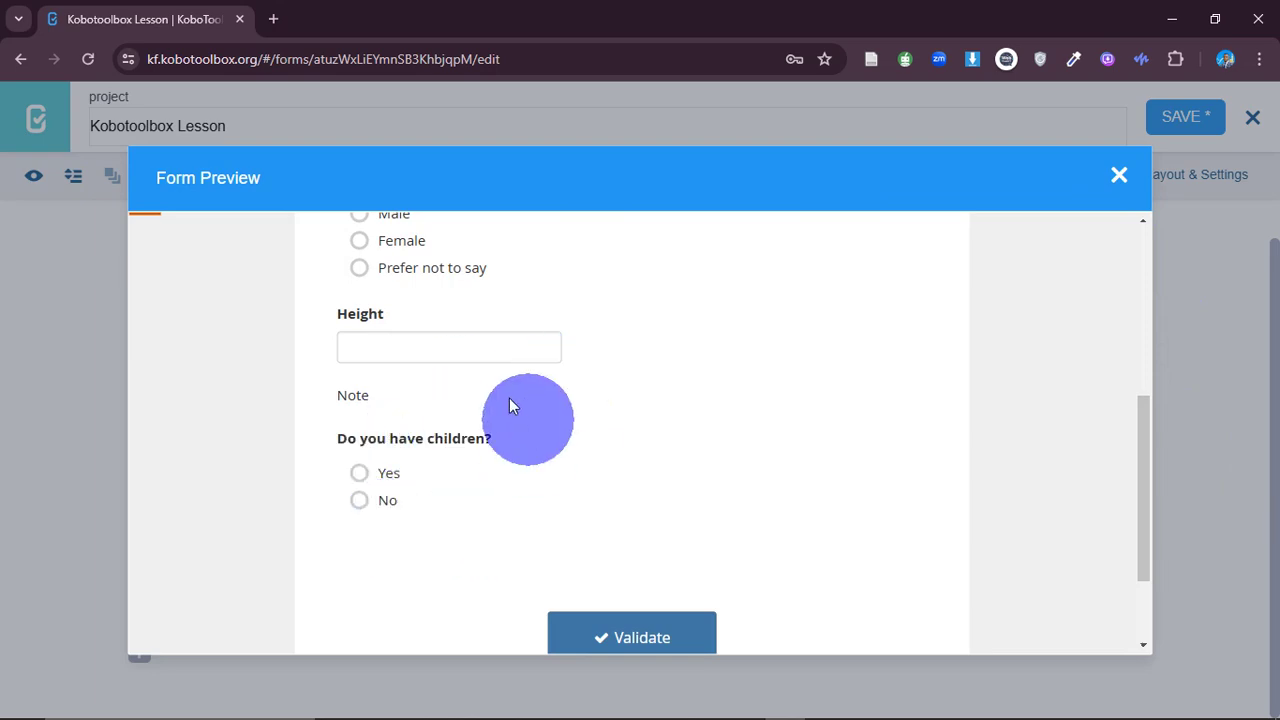
click(365, 503)
click(365, 474)
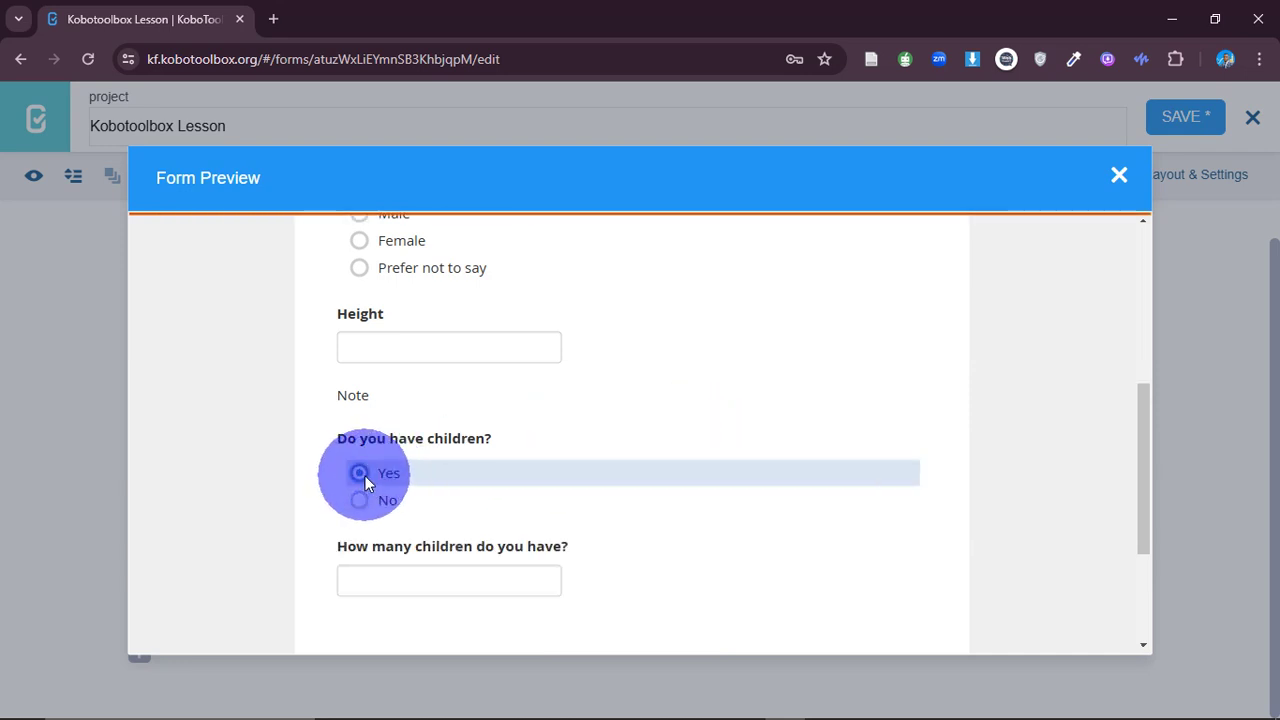
click(380, 580)
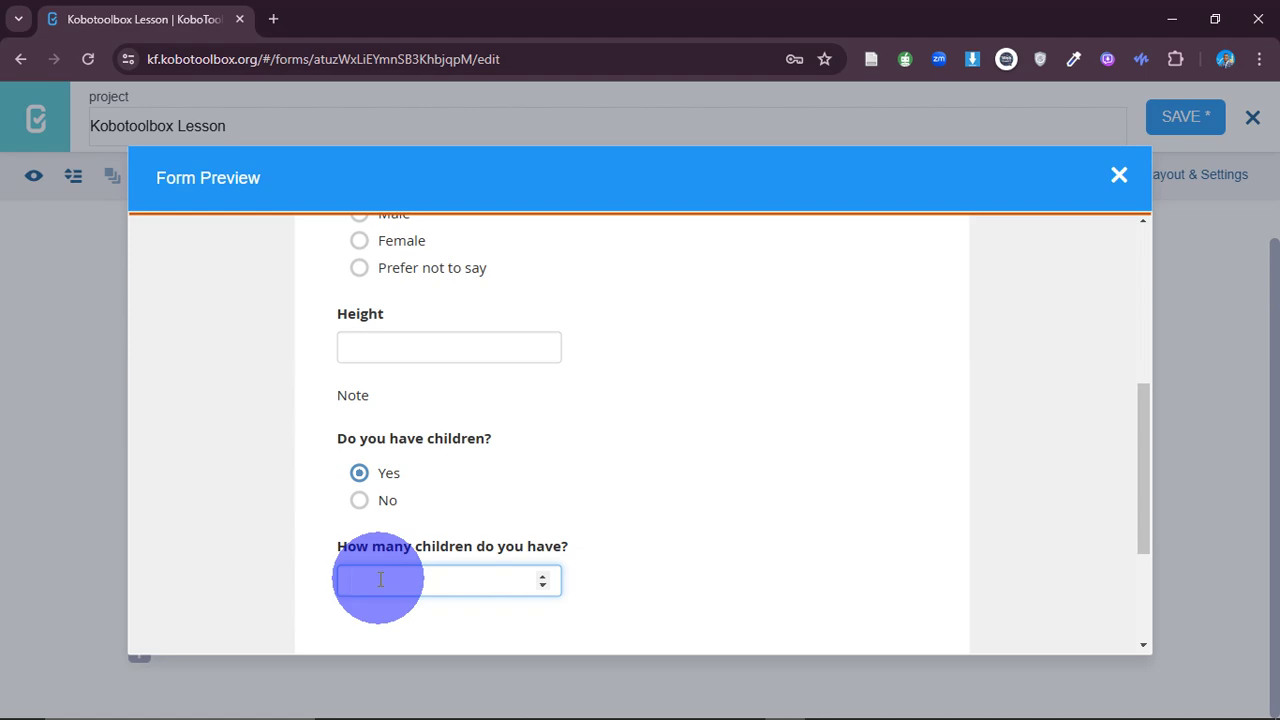
click(1118, 175)
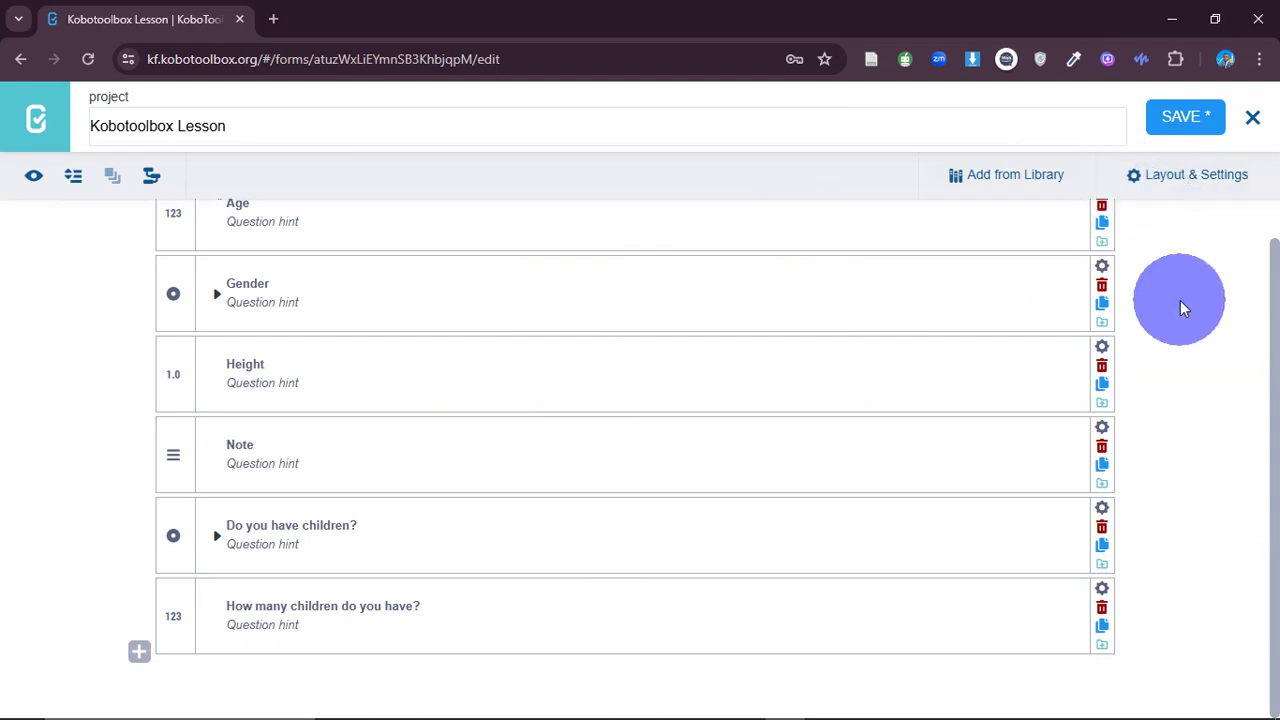
- Set the form style to Grid theme in the layout settings and save the form
click(1160, 192)
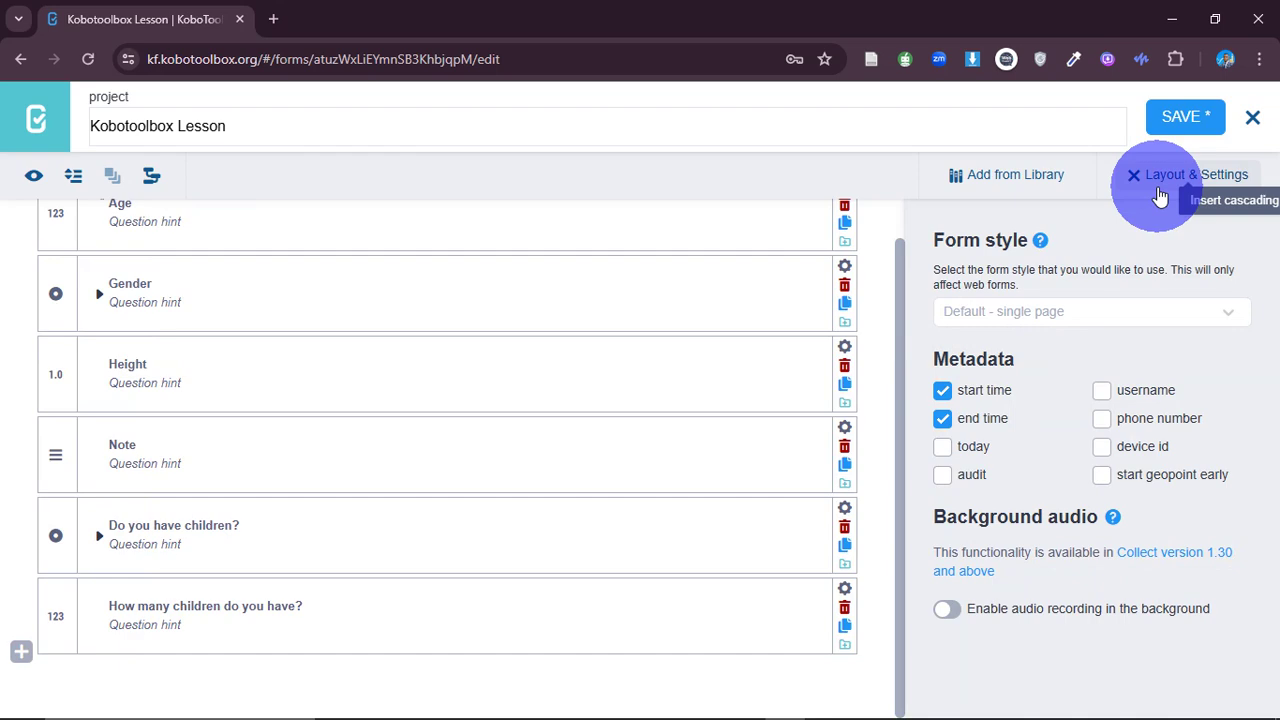
click(1012, 324)
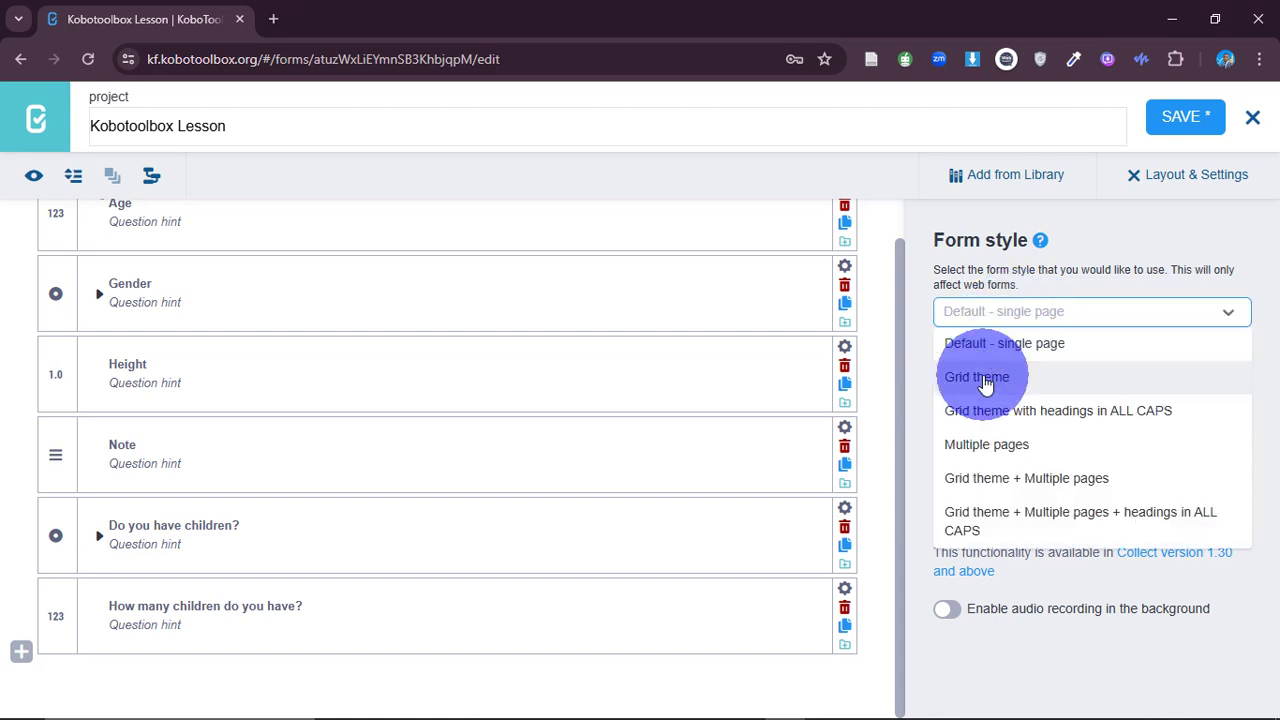
click(996, 316)
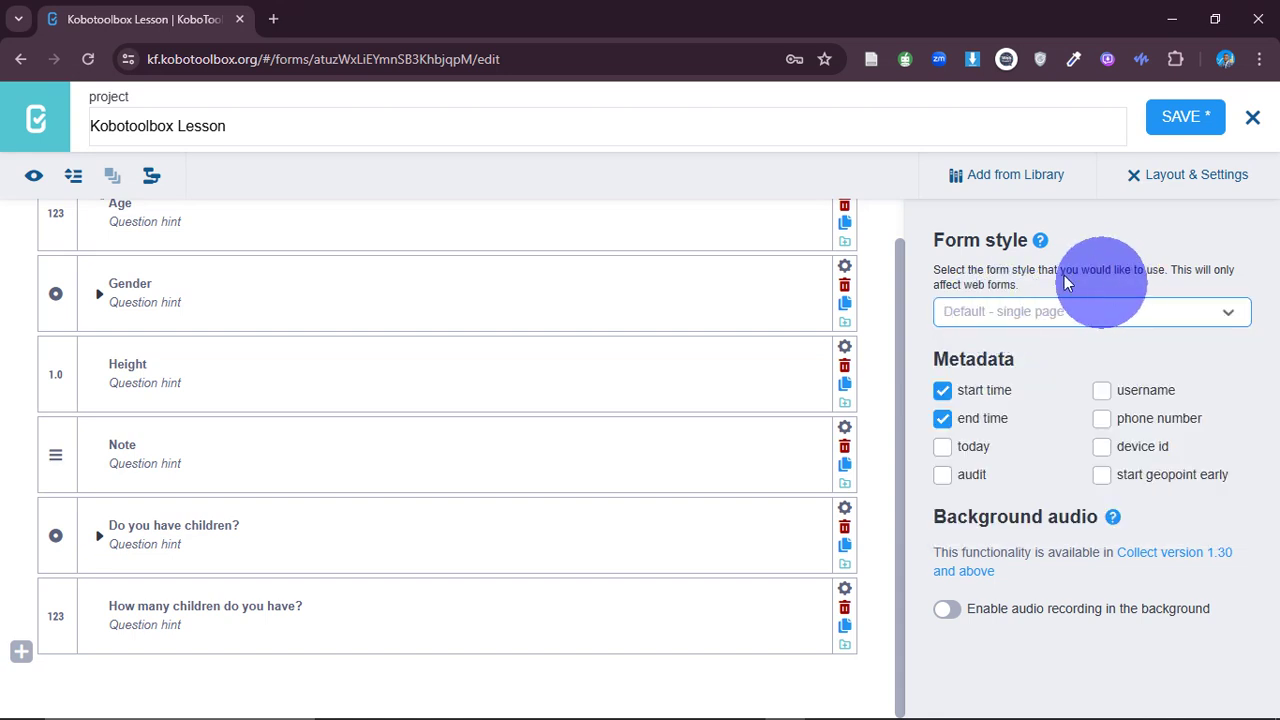
click(1006, 321)
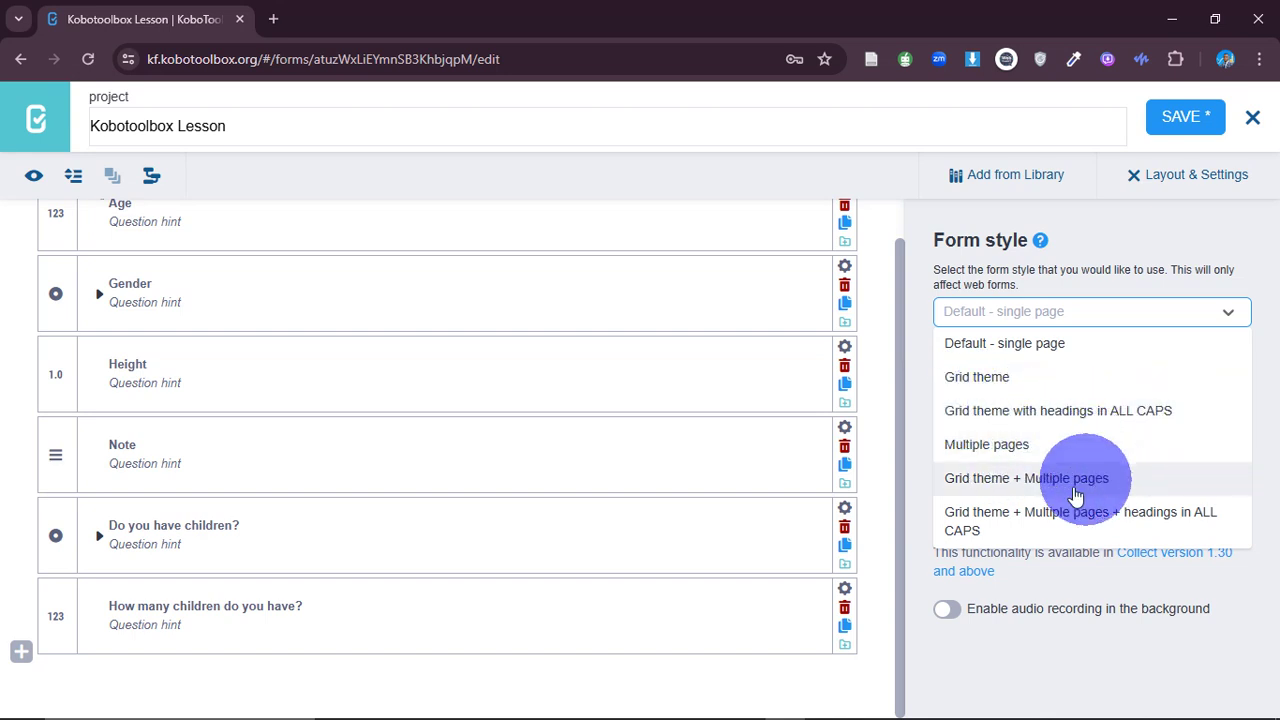
click(1005, 379)
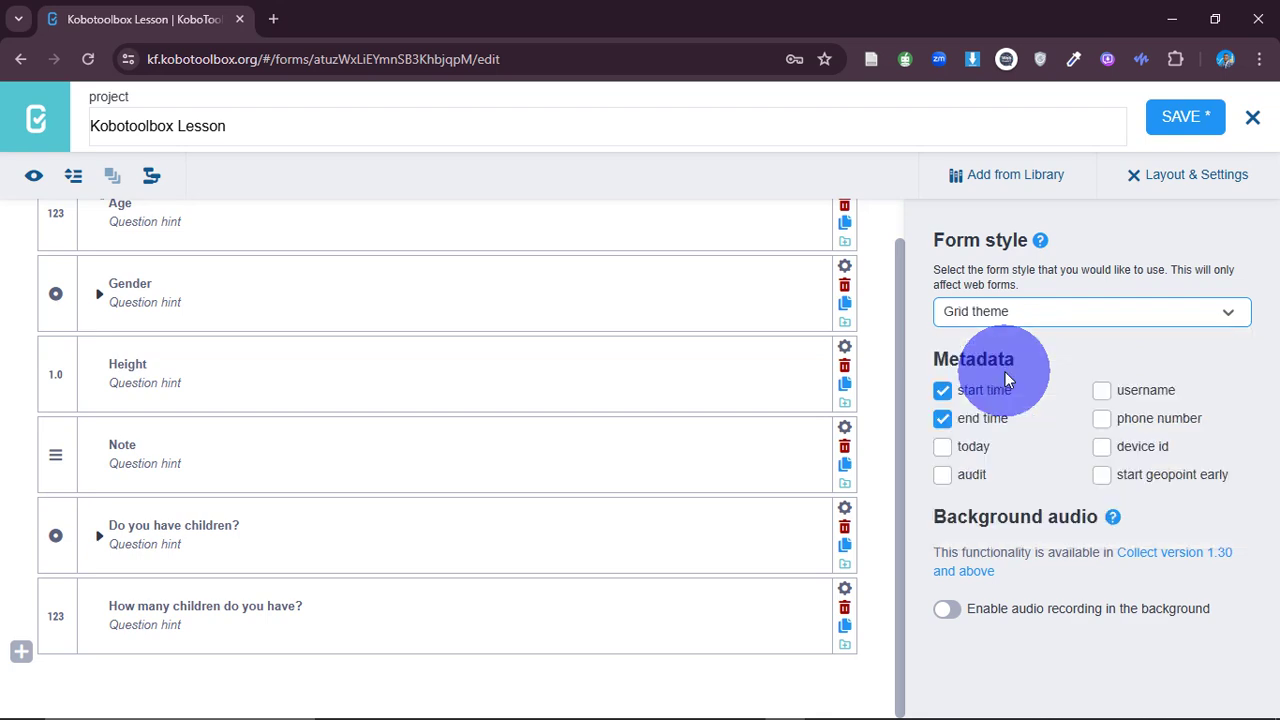
click(1180, 118)
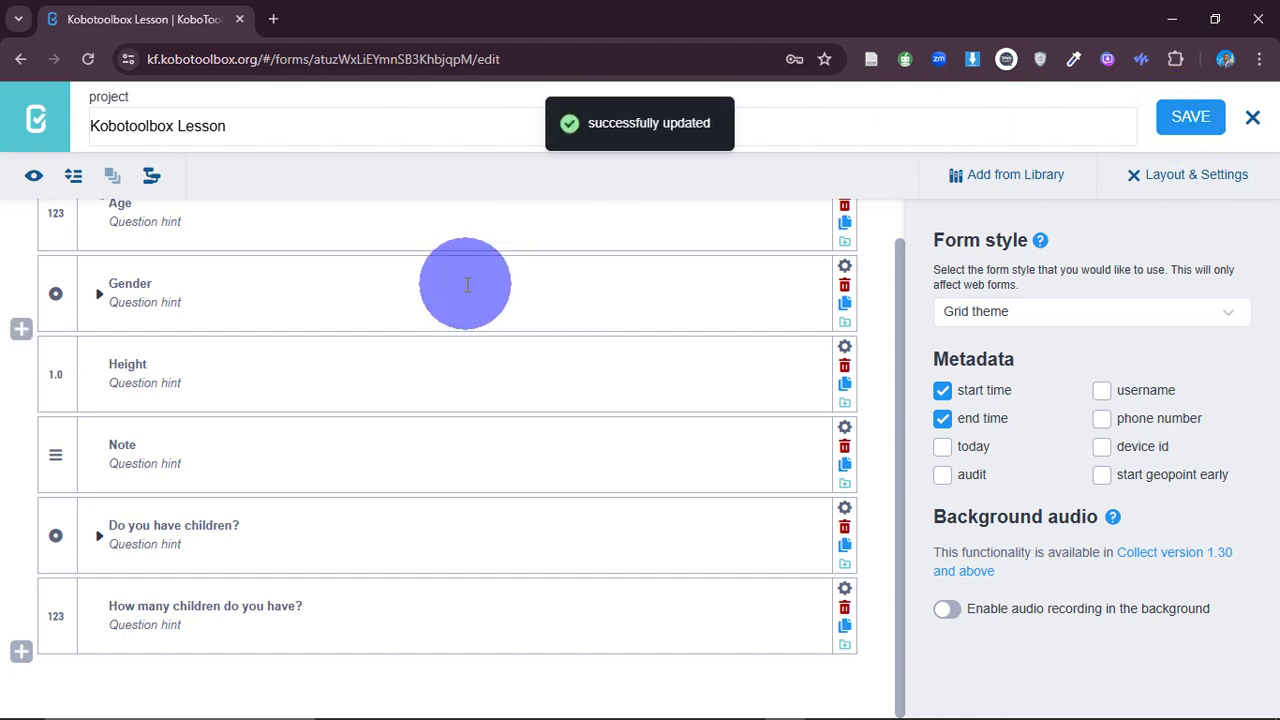
- Preview the form in its grid layout, close the preview and review the available form styles without changing the selection
click(34, 178)
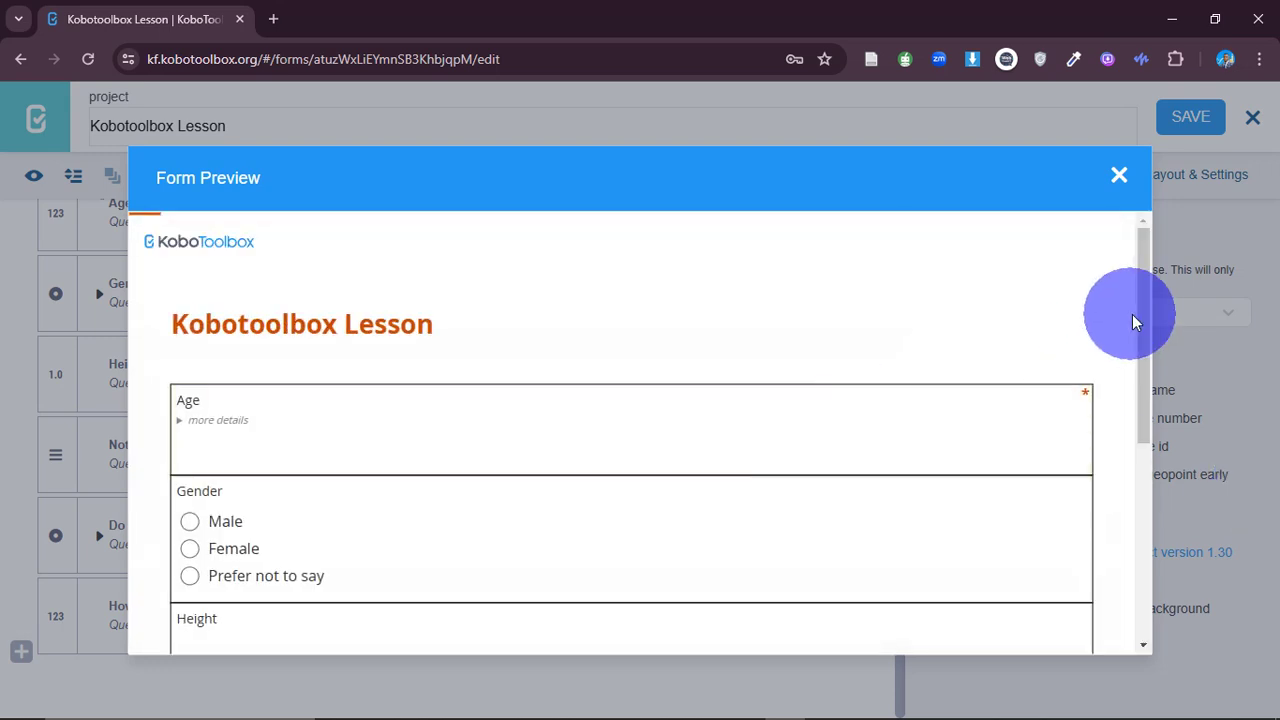
mouse_move(1140, 307)
mouse_down()
mouse_move(1188, 441)
mouse_move(1165, 384)
mouse_move(1165, 271)
mouse_move(1151, 471)
mouse_move(1157, 306)
mouse_up()
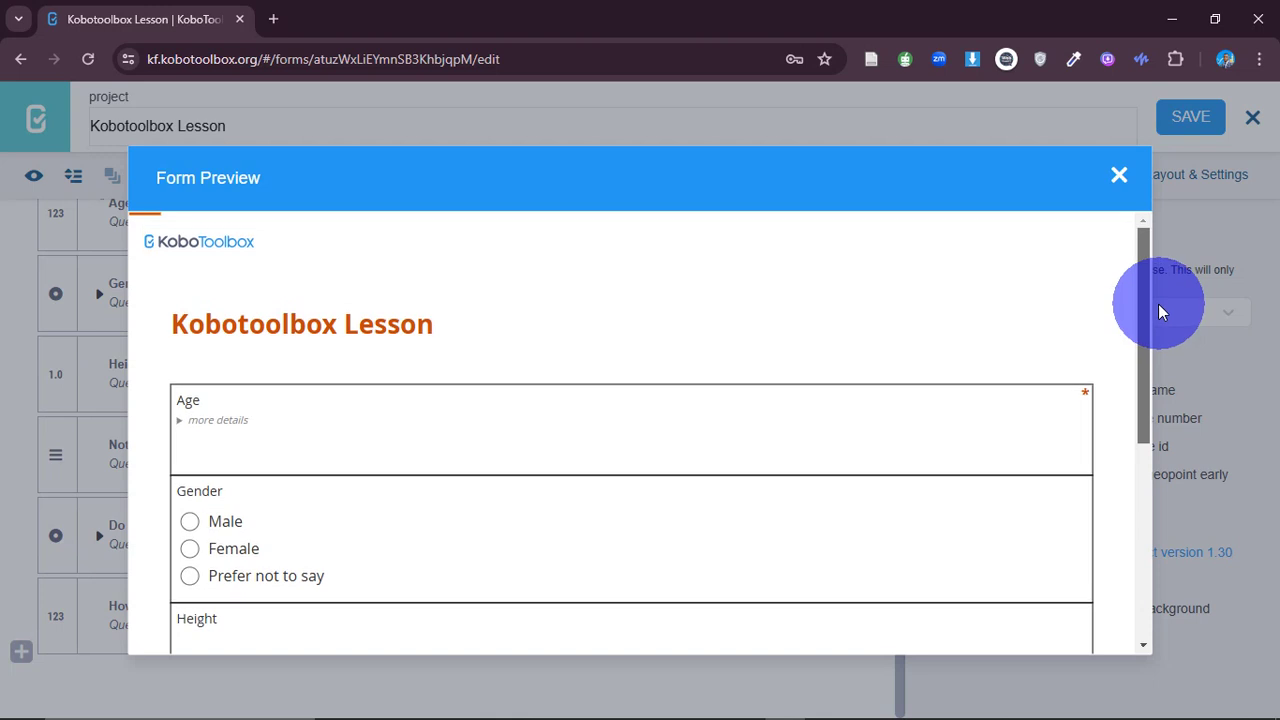
click(1119, 182)
click(1068, 314)
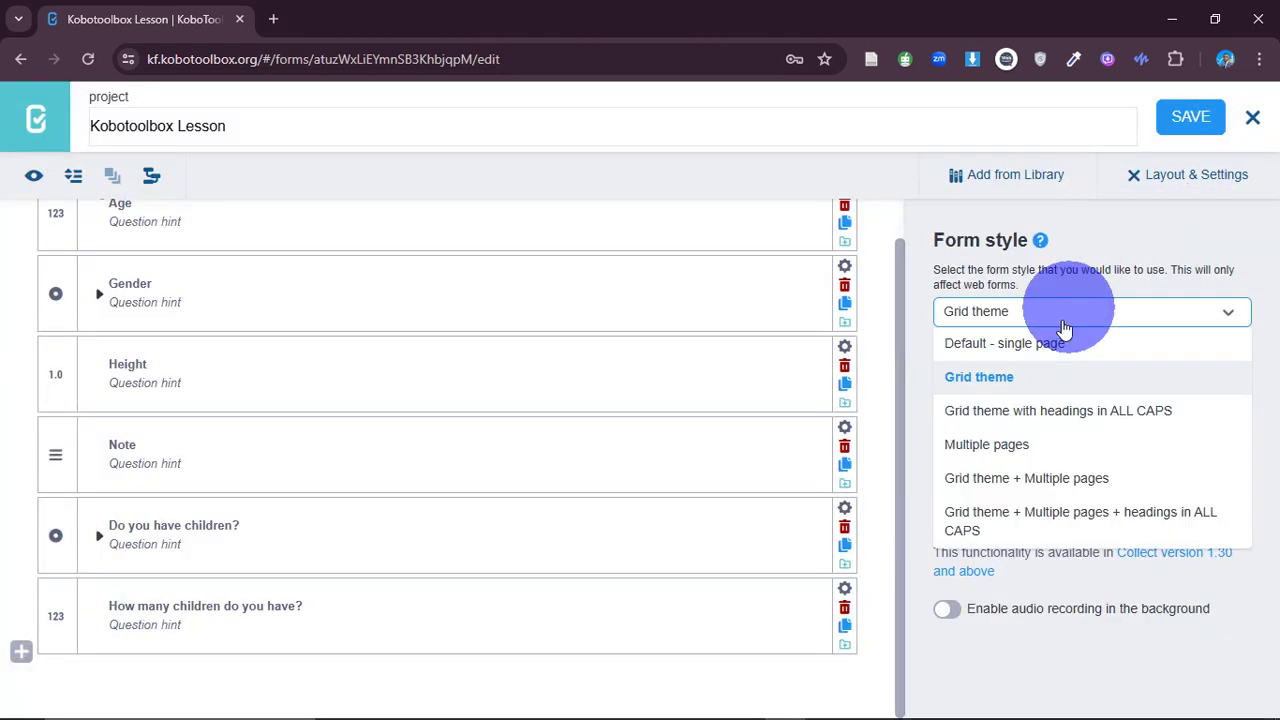
click(990, 315)
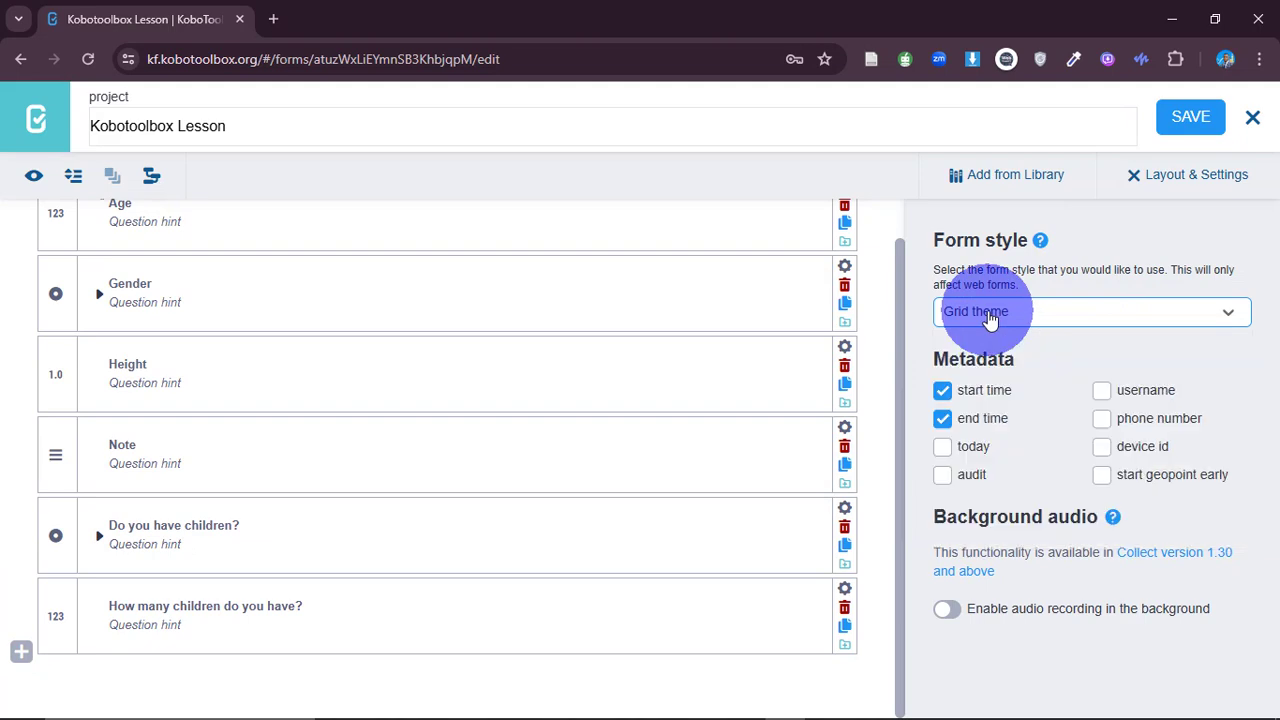
- Turn off the start time and end time metadata, and close the layout settings
click(942, 391)
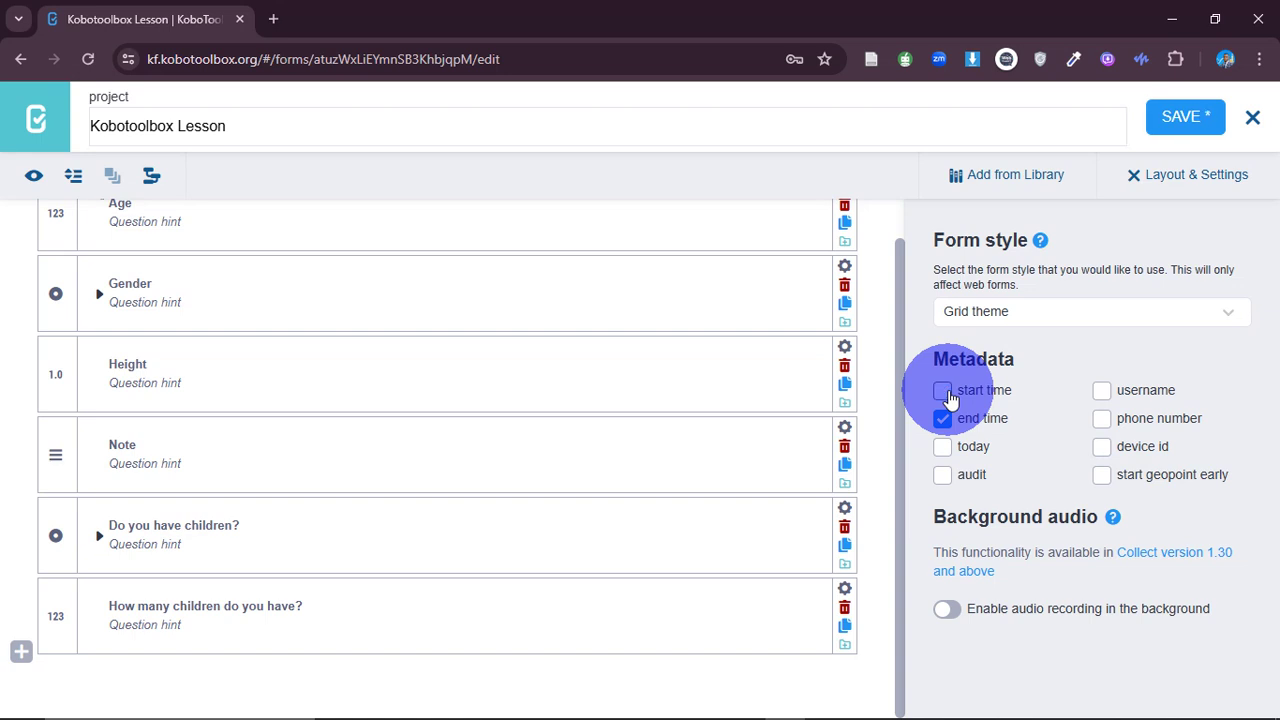
click(942, 420)
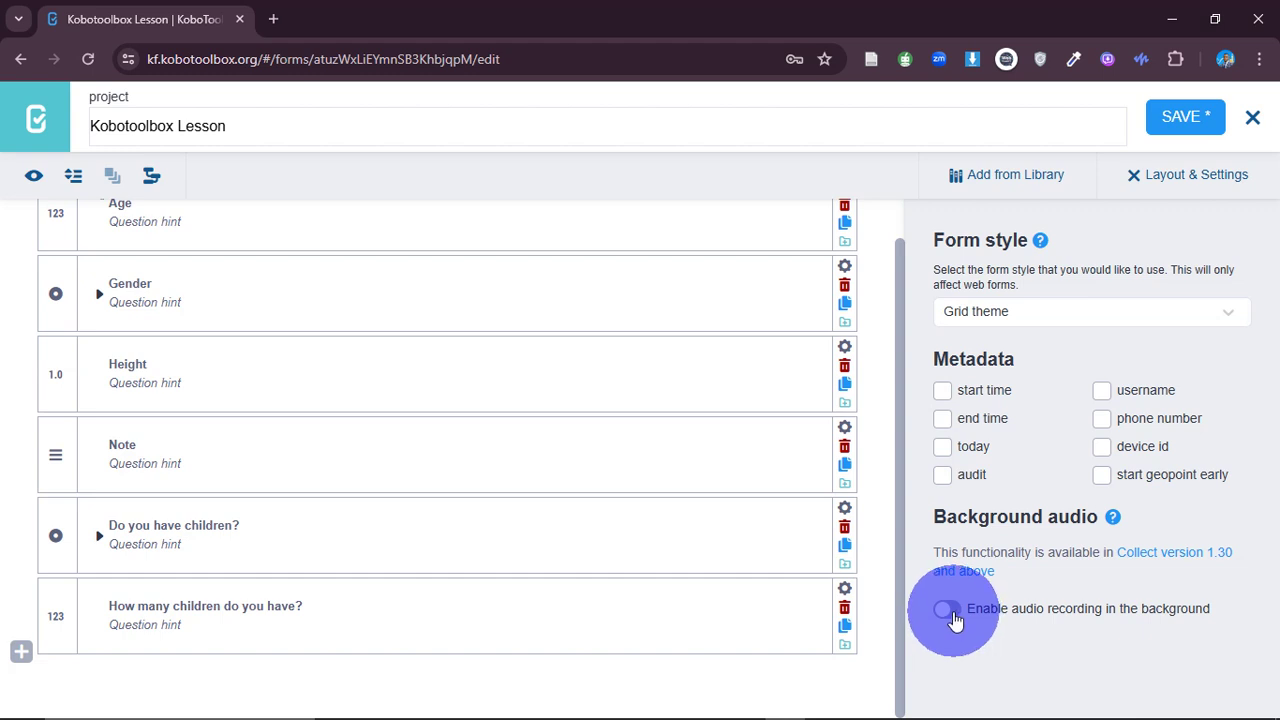
click(1231, 184)
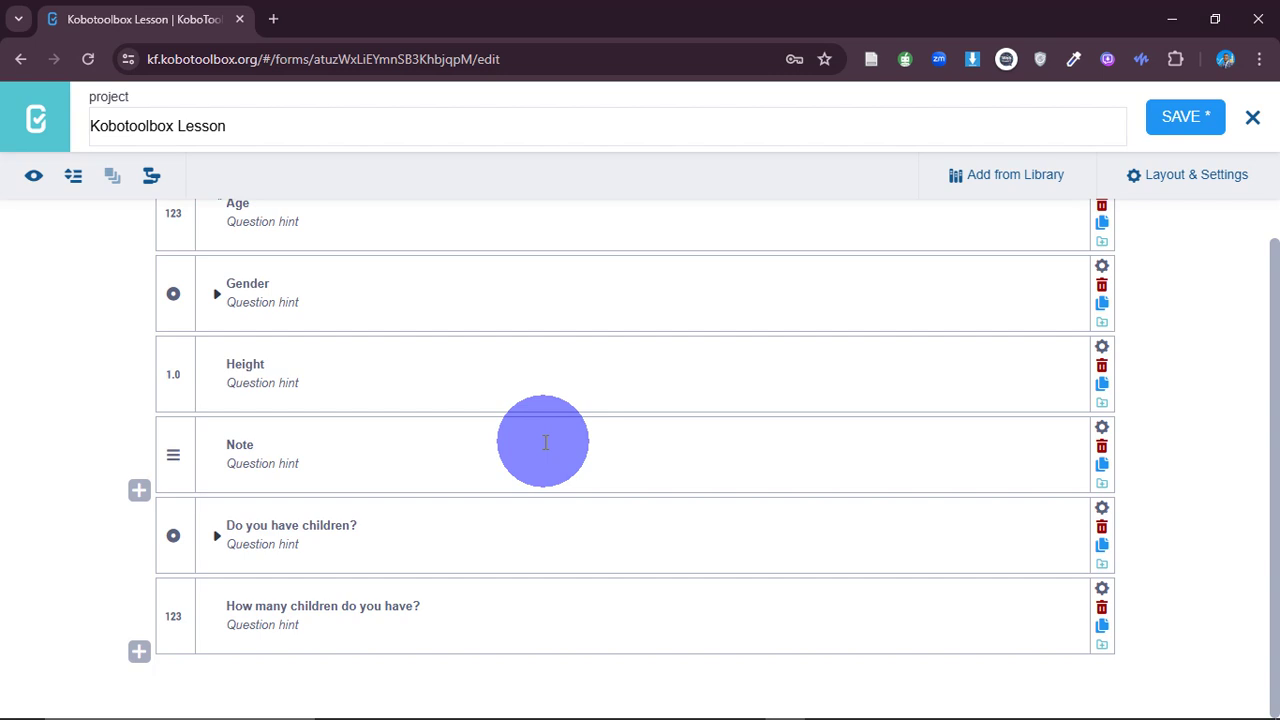
- Expand the form's questions to view their response options, and collapse them again
click(72, 187)
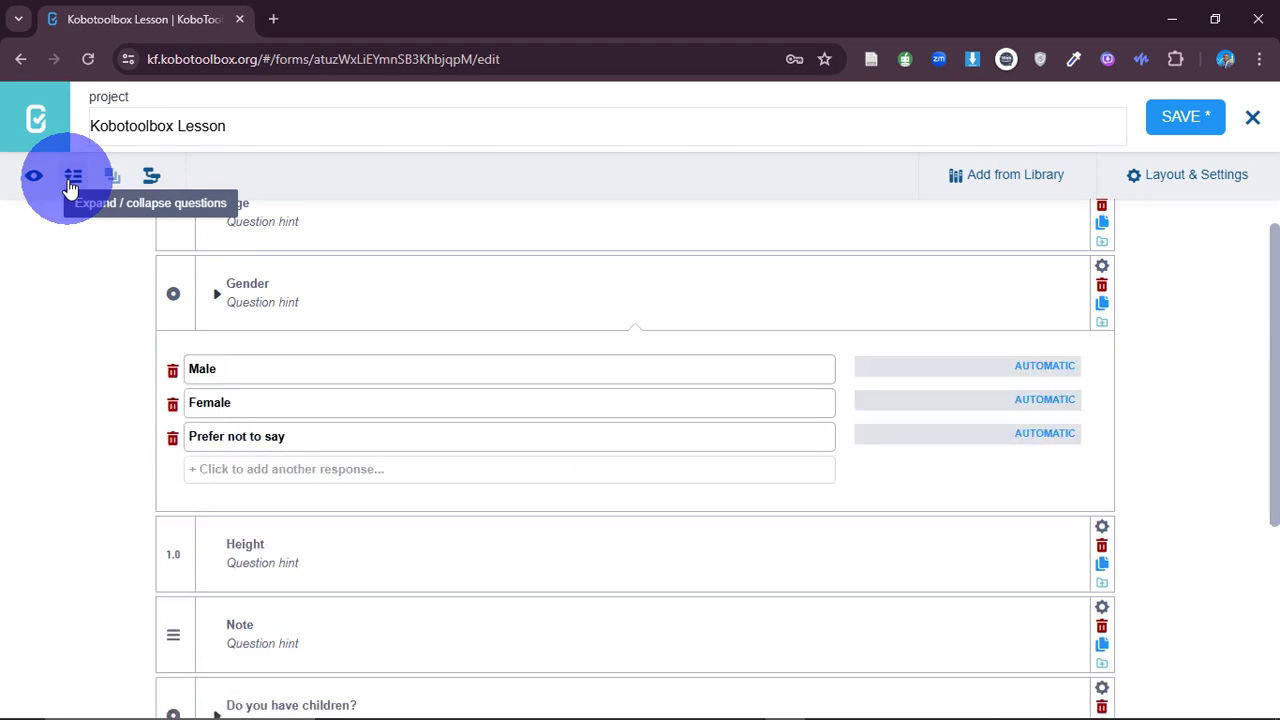
click(72, 187)
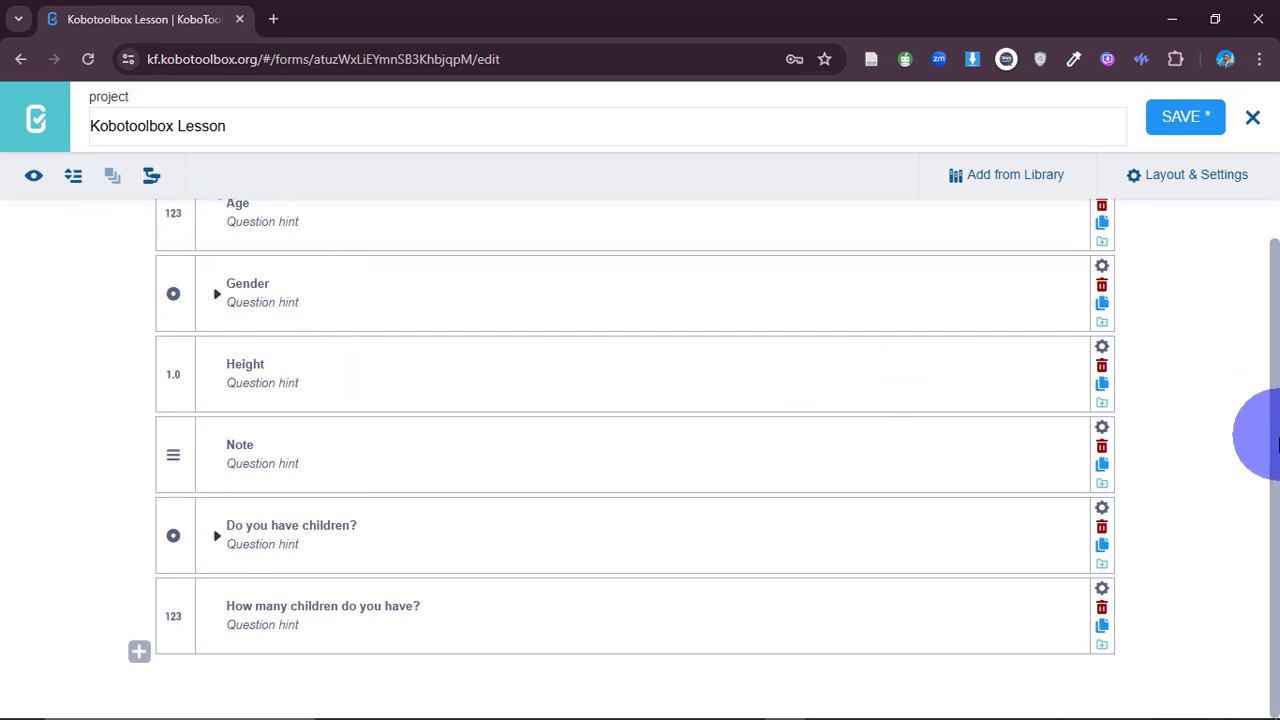
mouse_move(1276, 445)
mouse_down()
mouse_move(1262, 320)
mouse_move(1262, 457)
mouse_up()
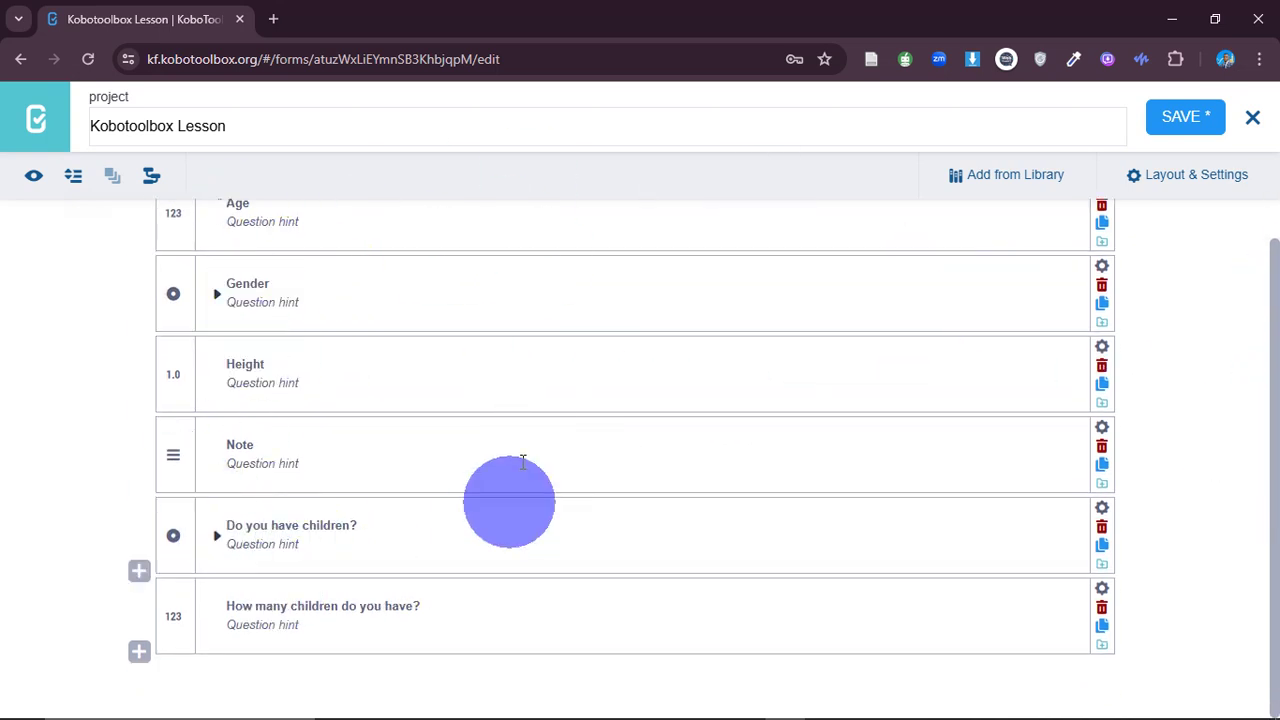
click(73, 178)
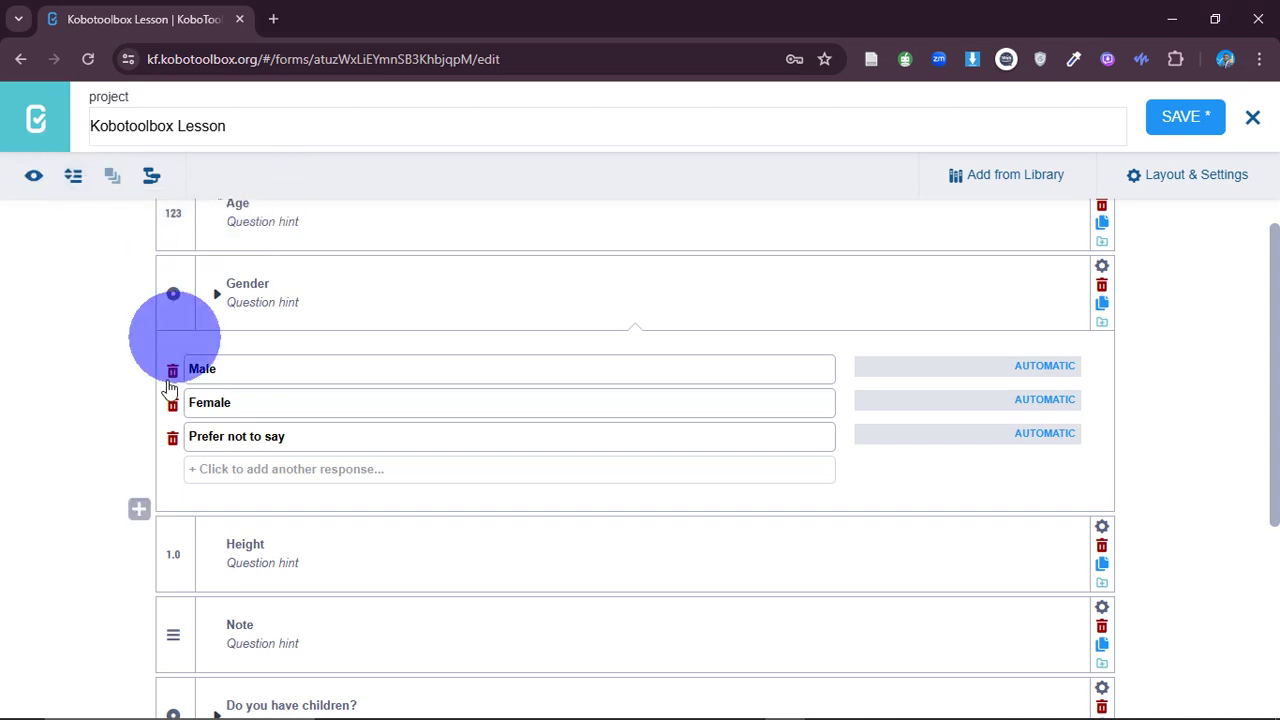
click(76, 188)
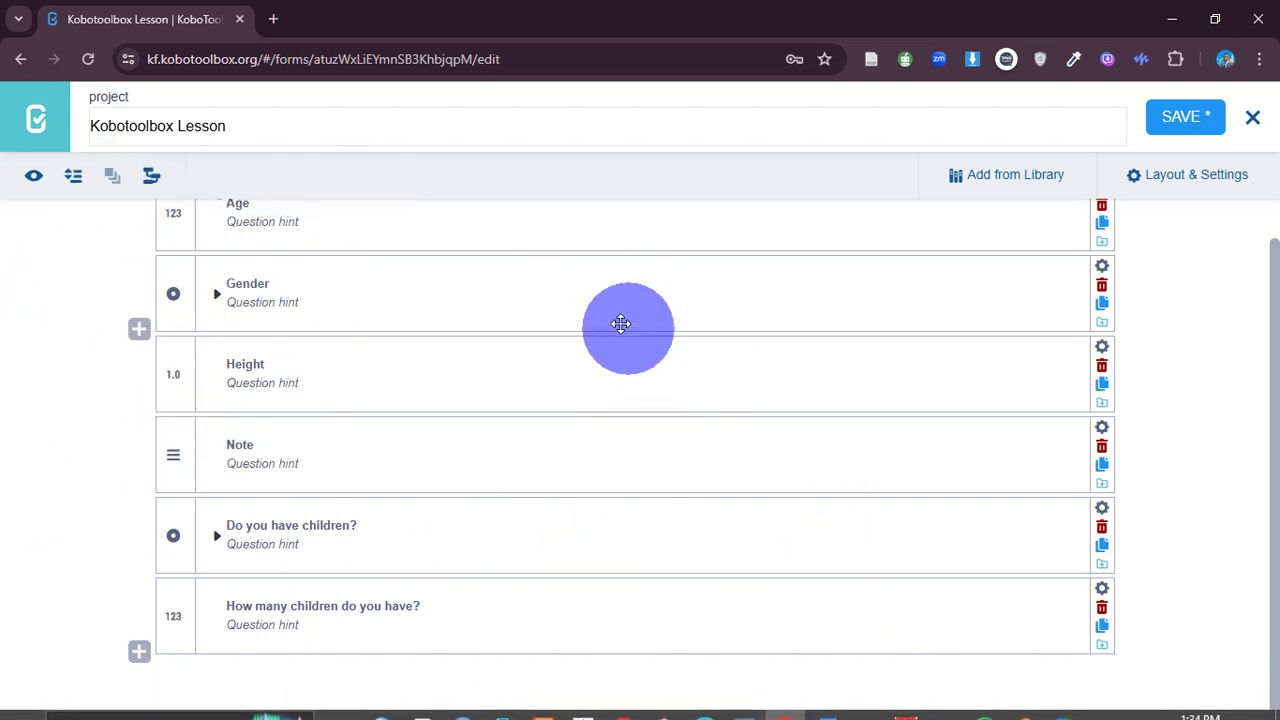
mouse_move(1068, 702)
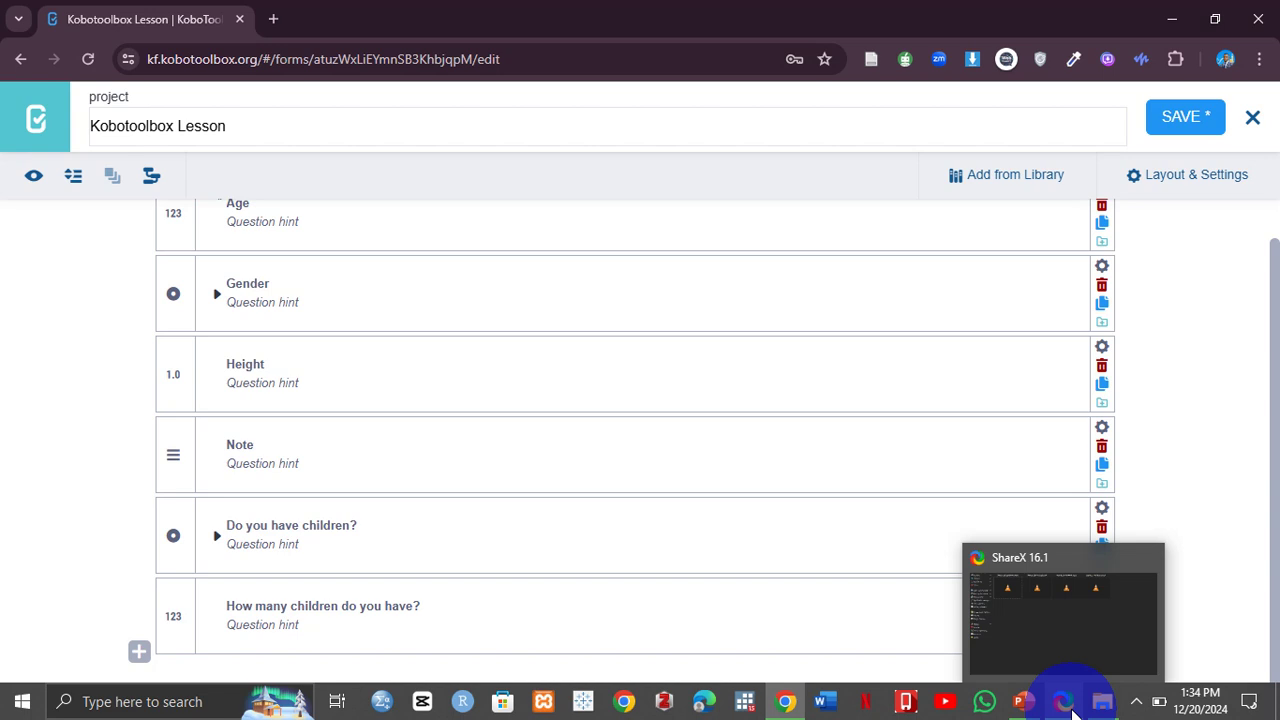
click(1061, 640)
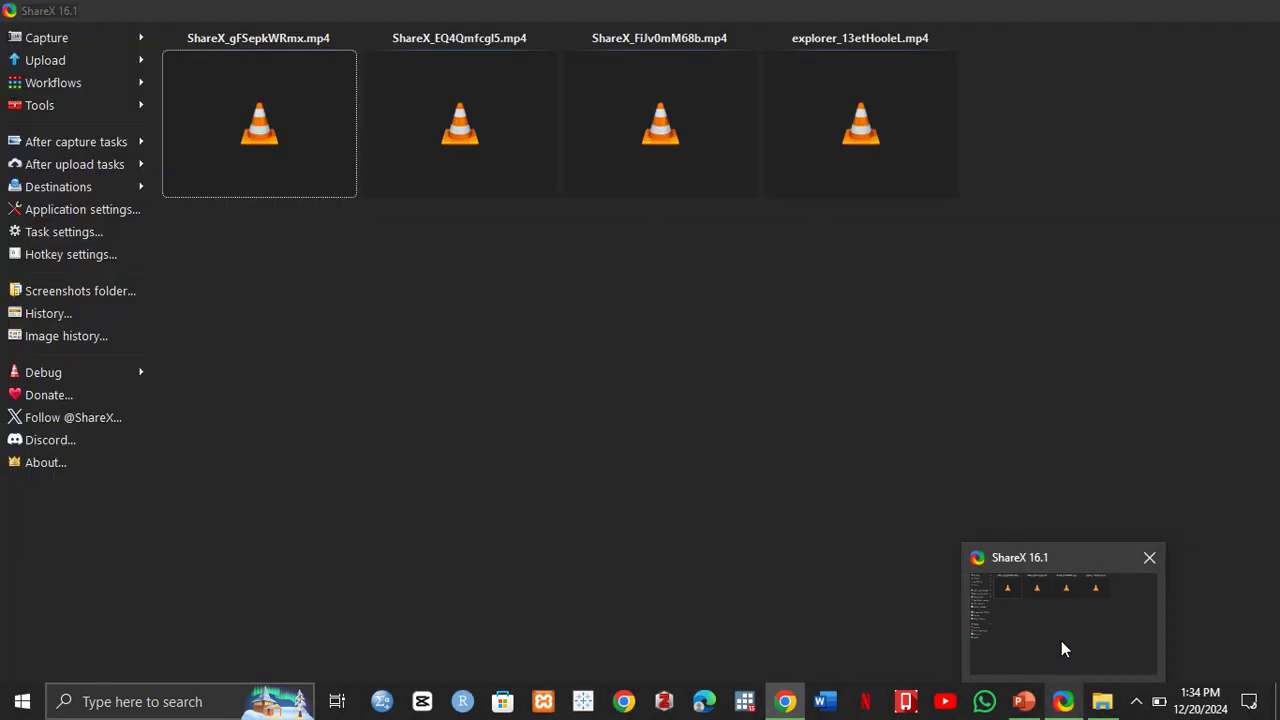